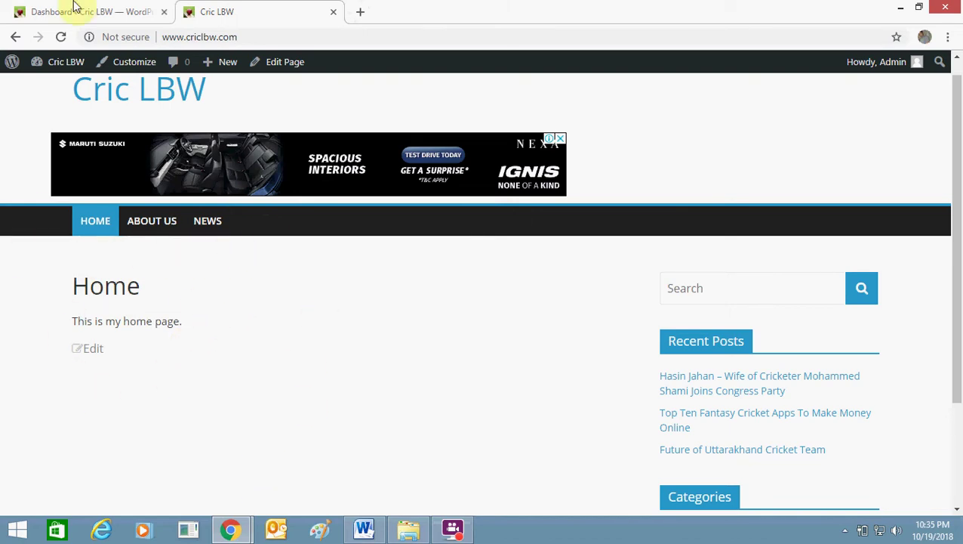
In the WordPress dashboard, search for new plugins with the keyword "cricket score"
{"action": "left_click", "coordinate": [62, 6]}
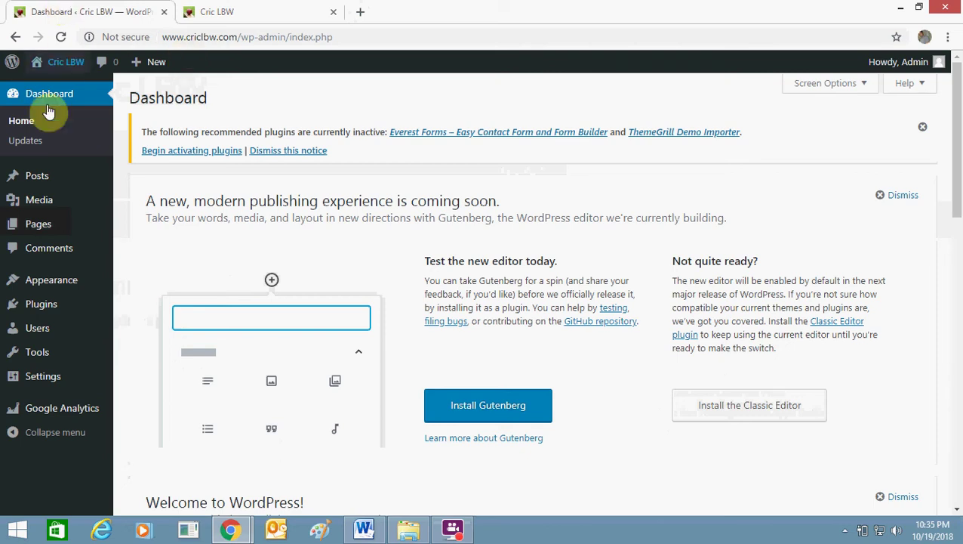
{"action": "mouse_move", "coordinate": [51, 304]}
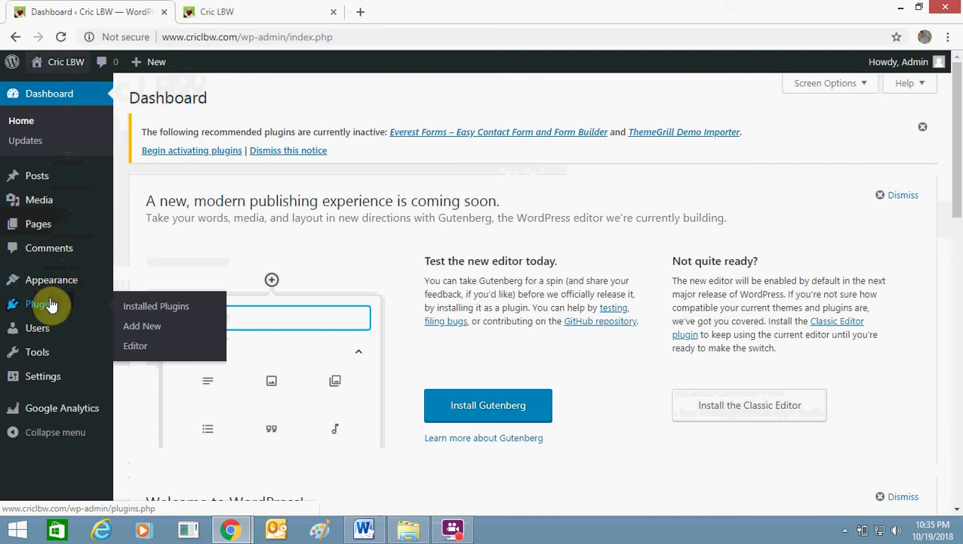
{"action": "left_click", "coordinate": [138, 326]}
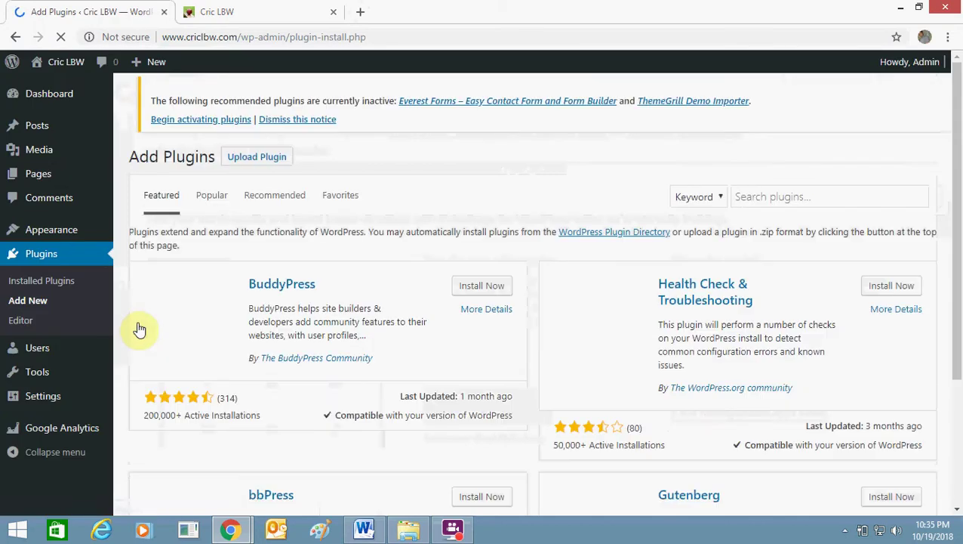
{"action": "left_click", "coordinate": [771, 198]}
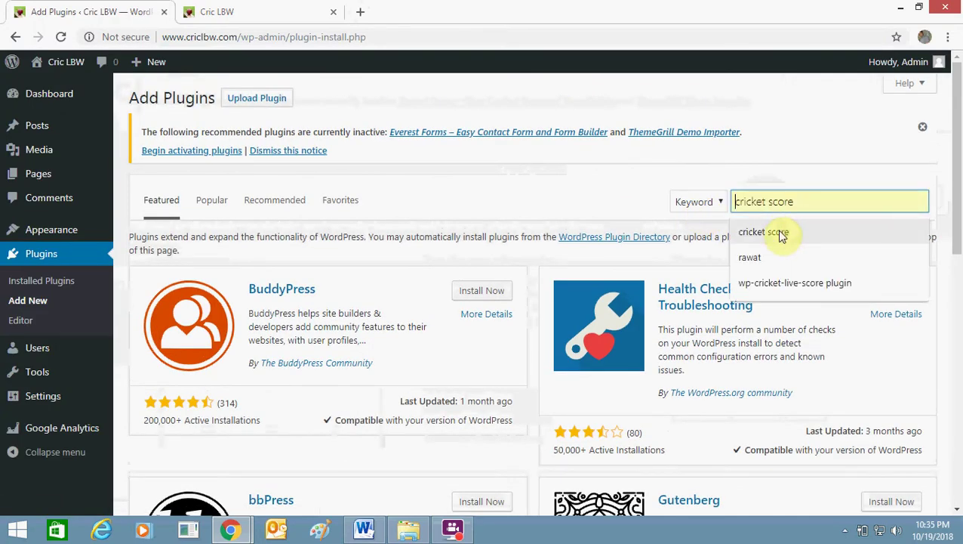
{"action": "left_click", "coordinate": [781, 233]}
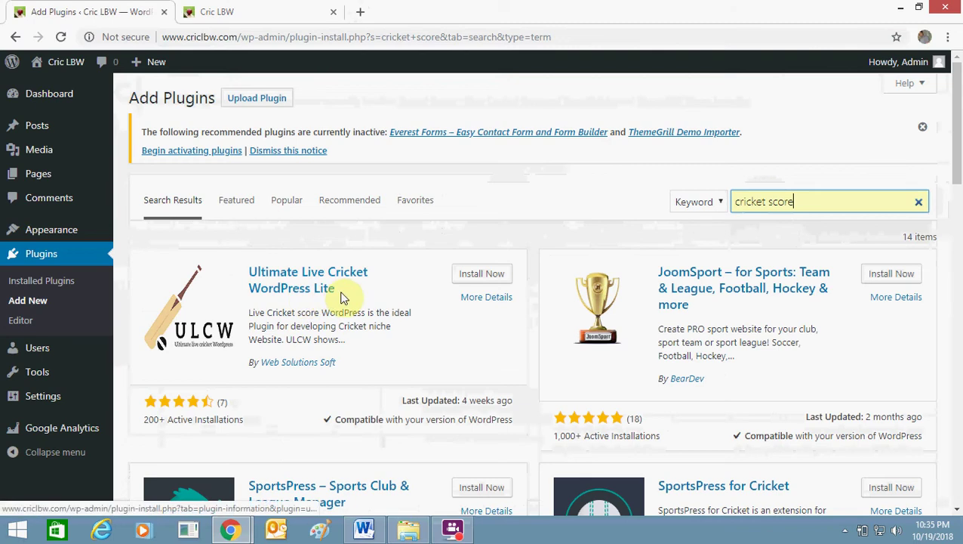
Install and activate the Ultimate Live Cricket WordPress Lite plugin, and find its entry among the installed plugins
{"action": "left_click", "coordinate": [474, 278]}
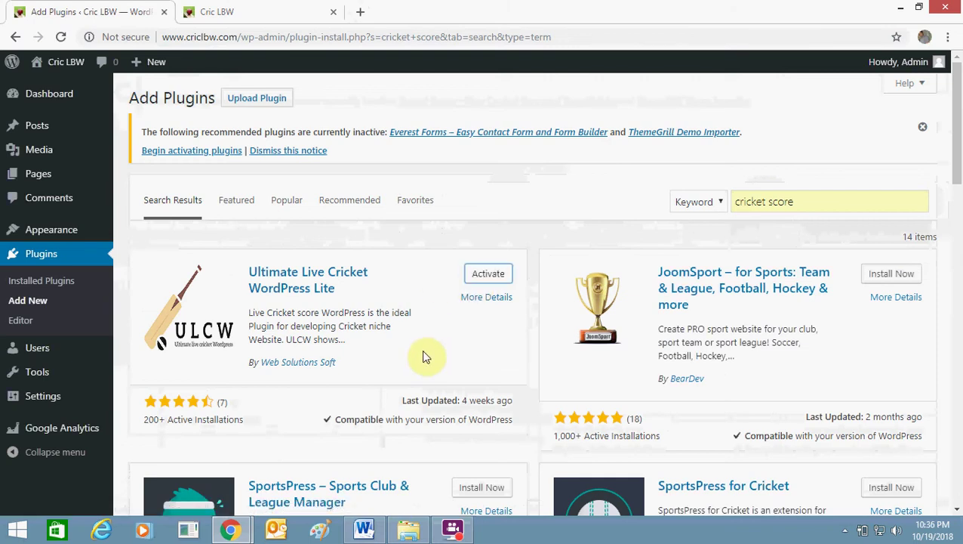
{"action": "left_click", "coordinate": [485, 275]}
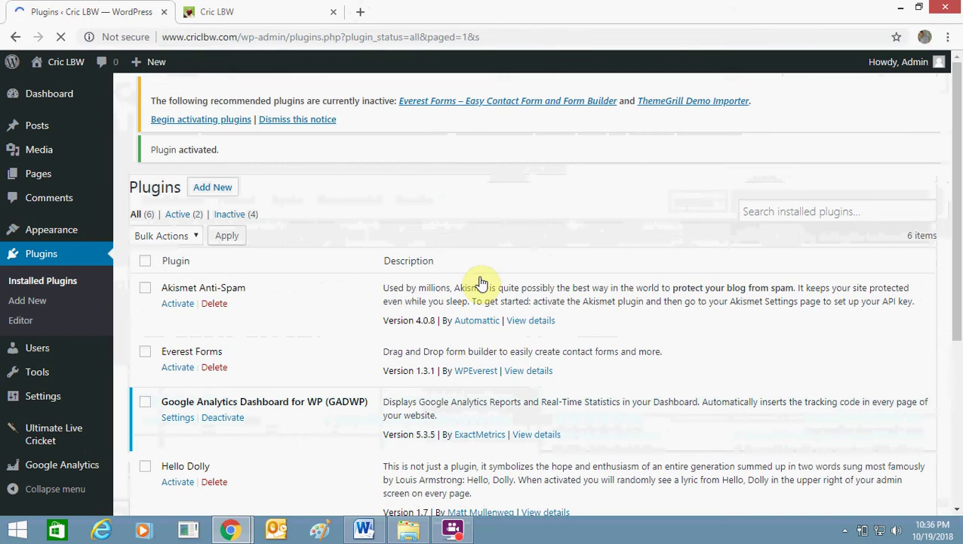
{"action": "left_click_drag", "start_coordinate": [956, 226], "coordinate": [958, 357]}
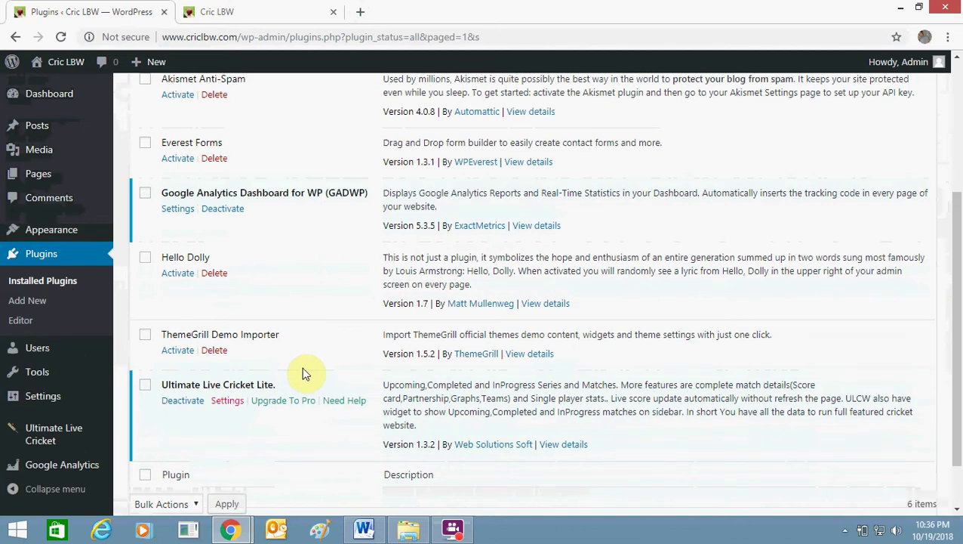
Open the list of all site pages and look through it for the cricket pages
{"action": "mouse_move", "coordinate": [38, 176]}
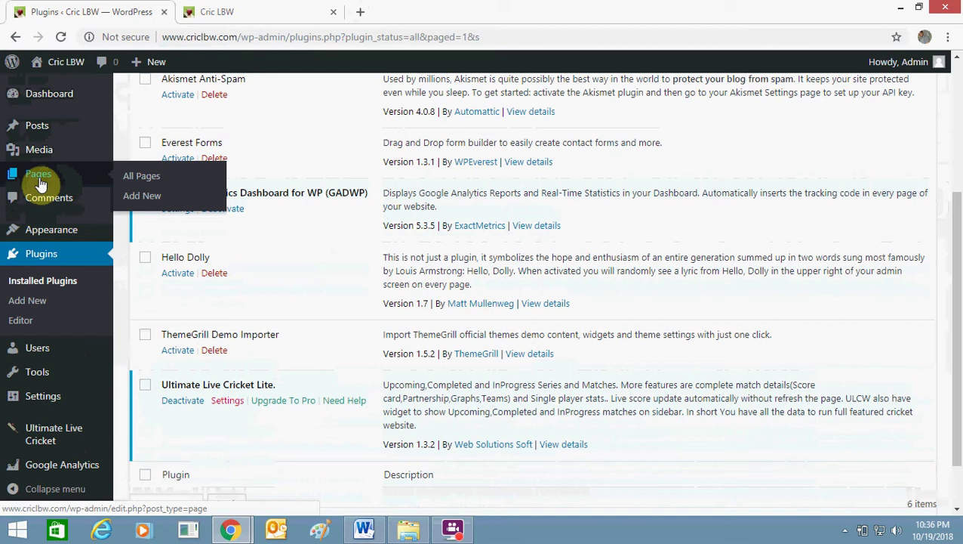
{"action": "left_click", "coordinate": [130, 177]}
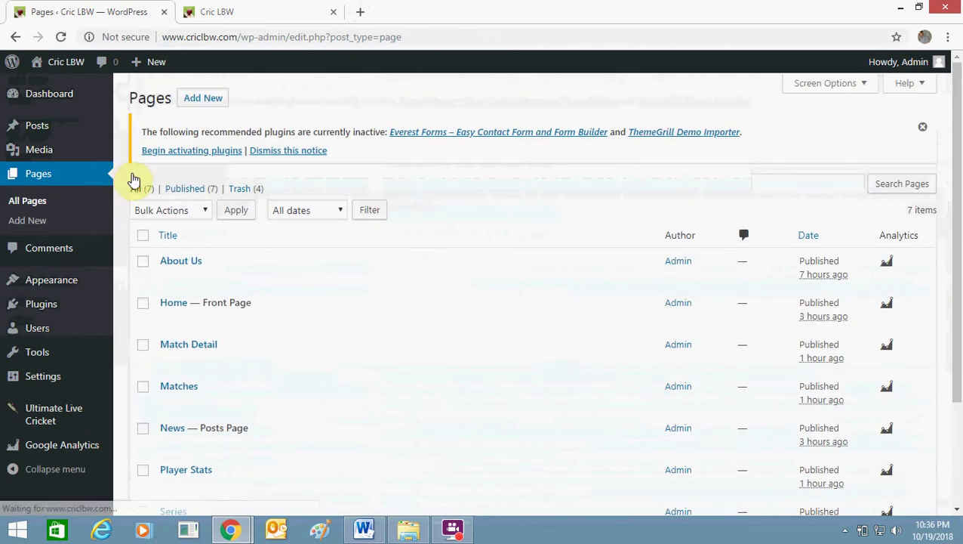
{"action": "left_click_drag", "start_coordinate": [956, 264], "coordinate": [958, 320]}
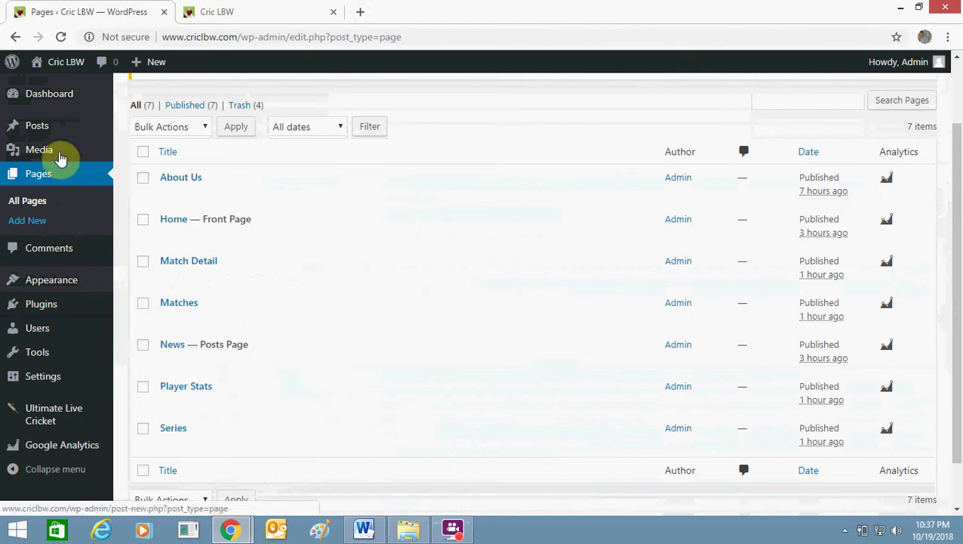
Add the Series page to the site's navigation menu
{"action": "mouse_move", "coordinate": [66, 289]}
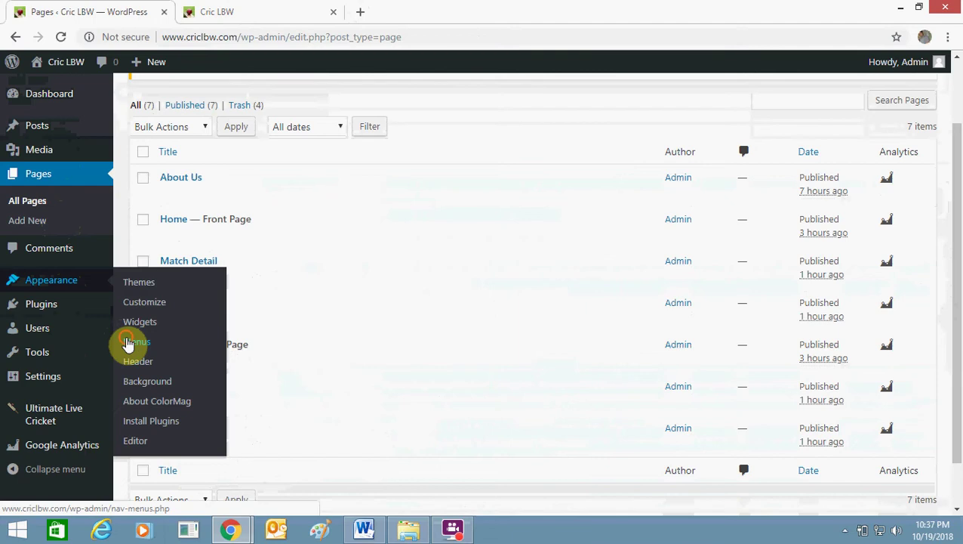
{"action": "left_click", "coordinate": [128, 344]}
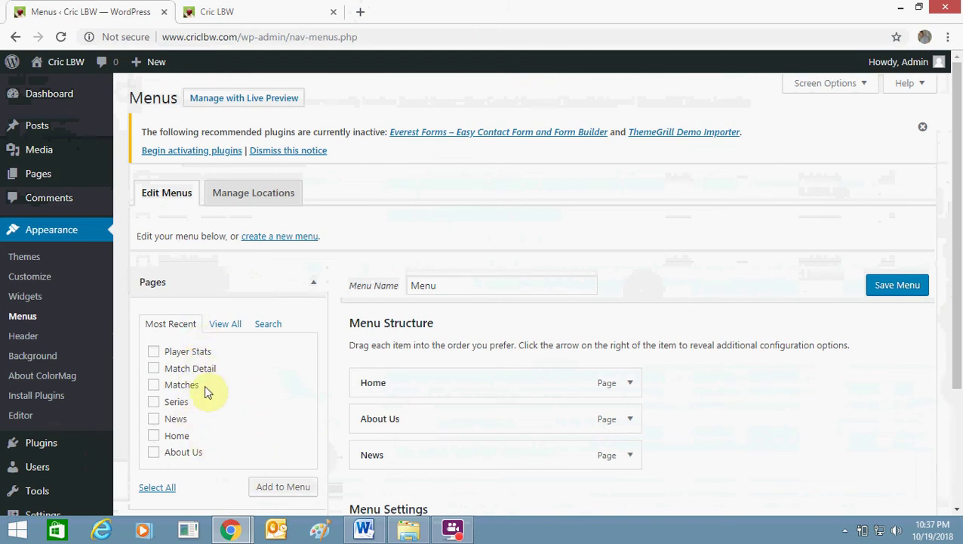
{"action": "left_click", "coordinate": [180, 405]}
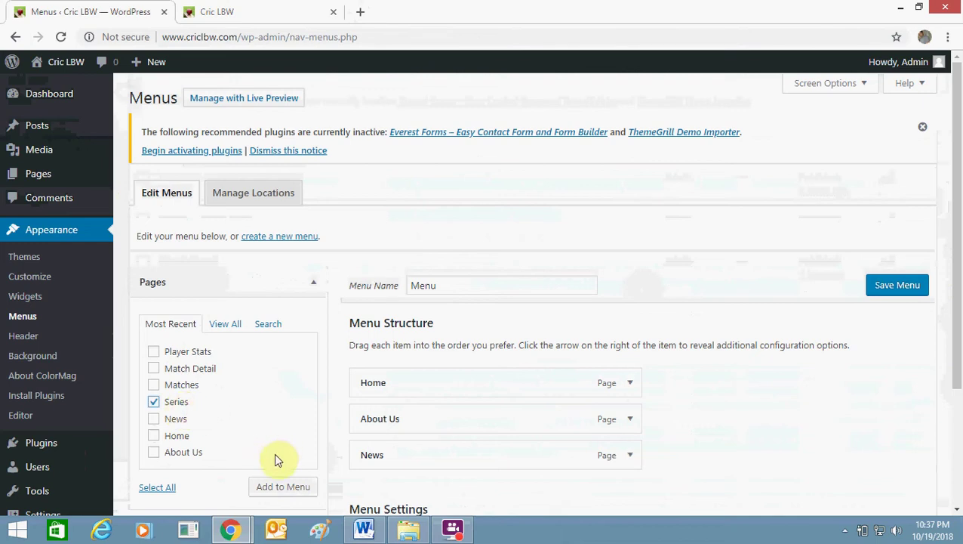
{"action": "left_click", "coordinate": [281, 492]}
Place the Series item between Home and About Us in the menu structure and save the menu
{"action": "left_click", "coordinate": [243, 9]}
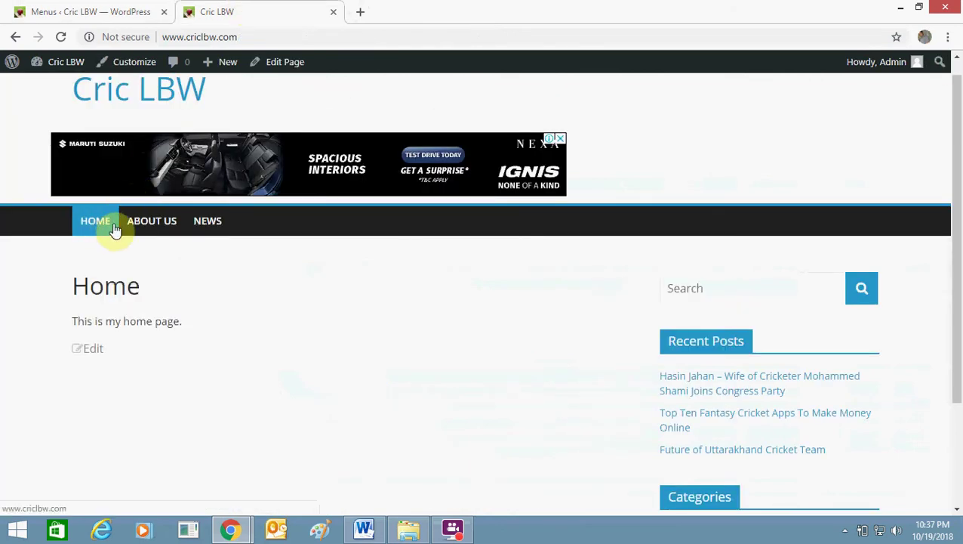
{"action": "left_click", "coordinate": [120, 11]}
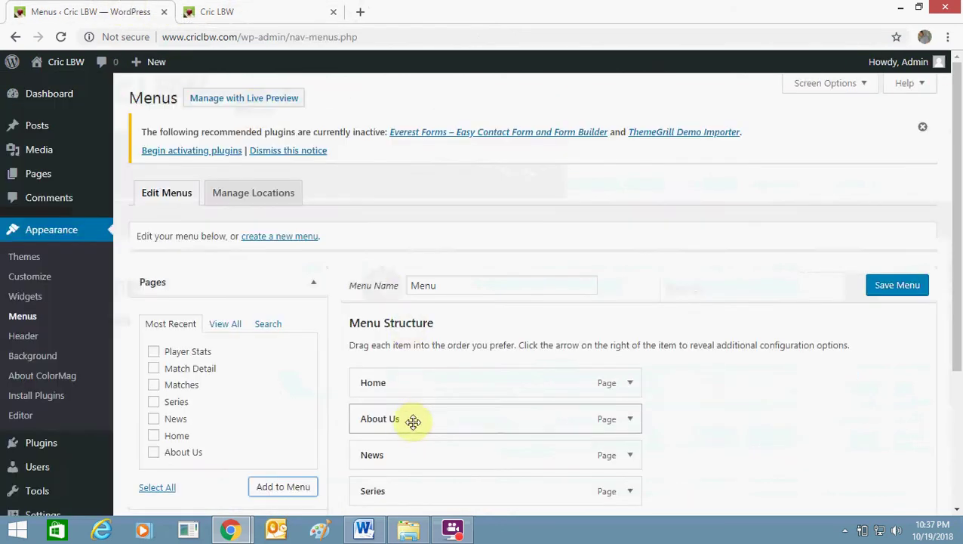
{"action": "left_click_drag", "start_coordinate": [401, 494], "coordinate": [427, 378]}
{"action": "left_click_drag", "start_coordinate": [410, 420], "coordinate": [432, 414]}
{"action": "left_click_drag", "start_coordinate": [957, 307], "coordinate": [957, 364]}
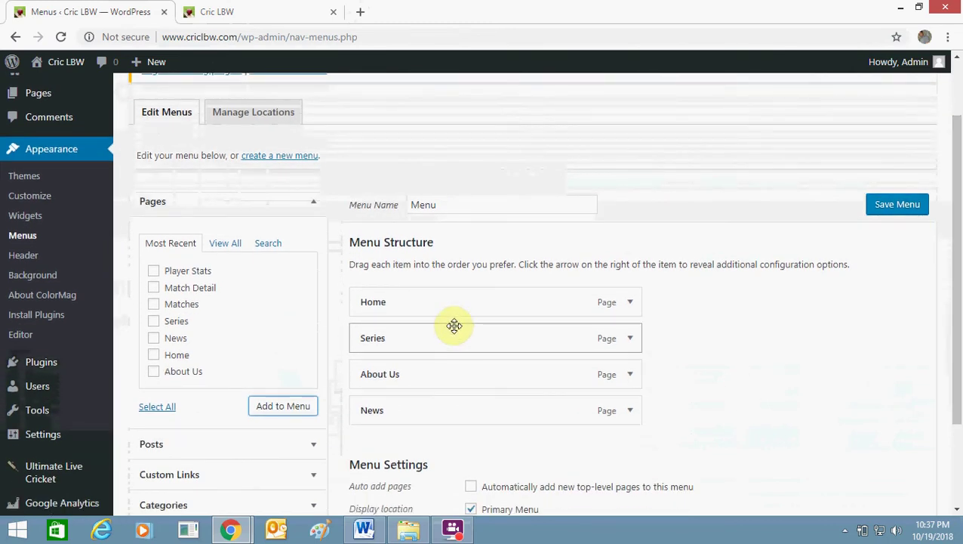
{"action": "left_click", "coordinate": [897, 205]}
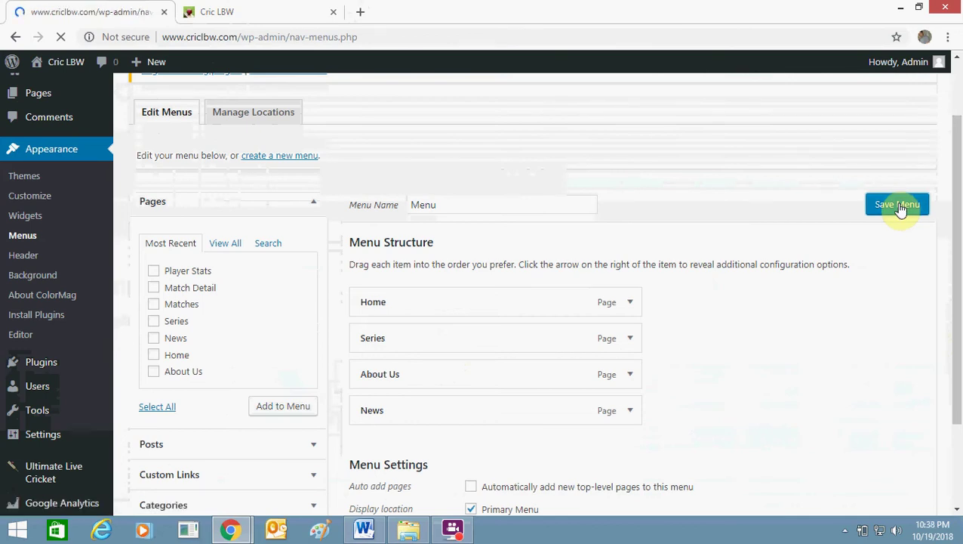
Reload the live site, open Series from its navigation bar and look over the listed cricket series
{"action": "left_click", "coordinate": [223, 10]}
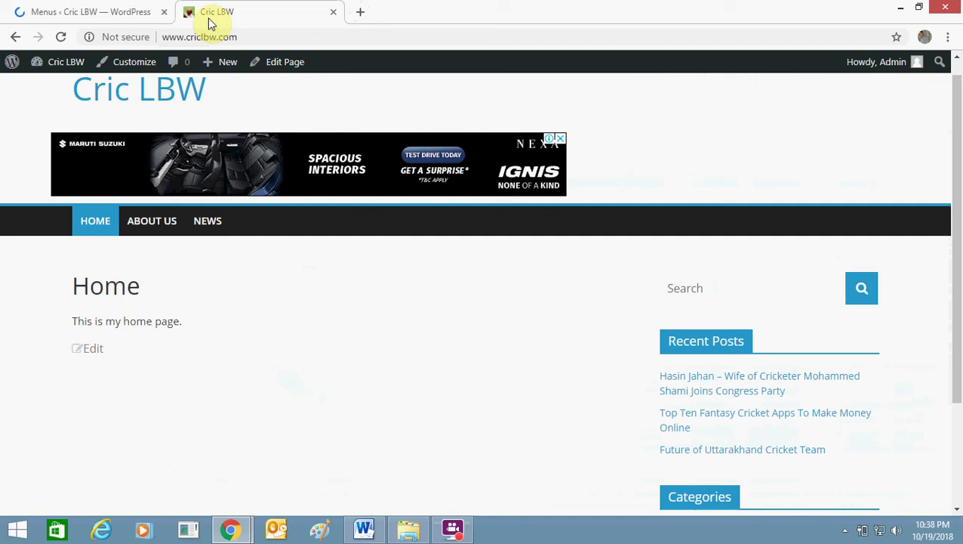
{"action": "left_click", "coordinate": [63, 37]}
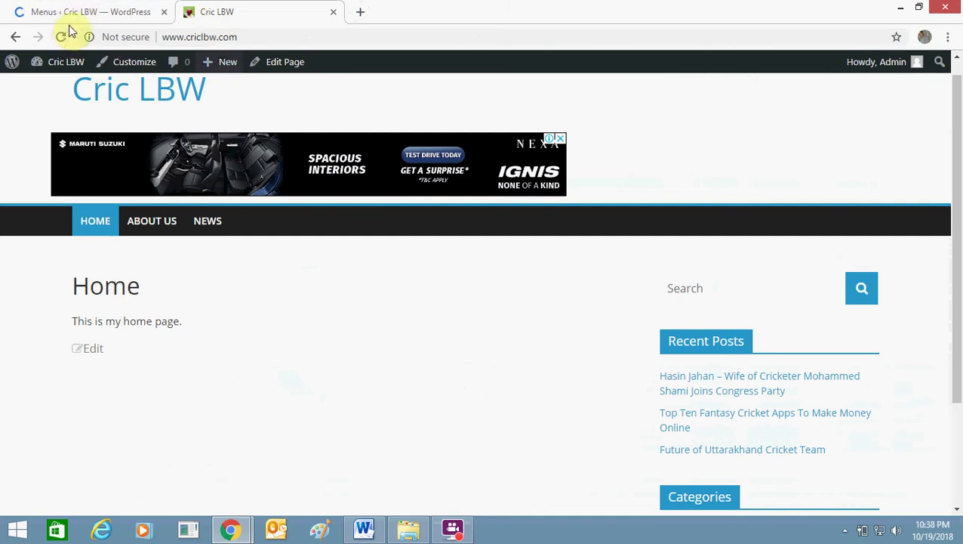
{"action": "left_click", "coordinate": [63, 37]}
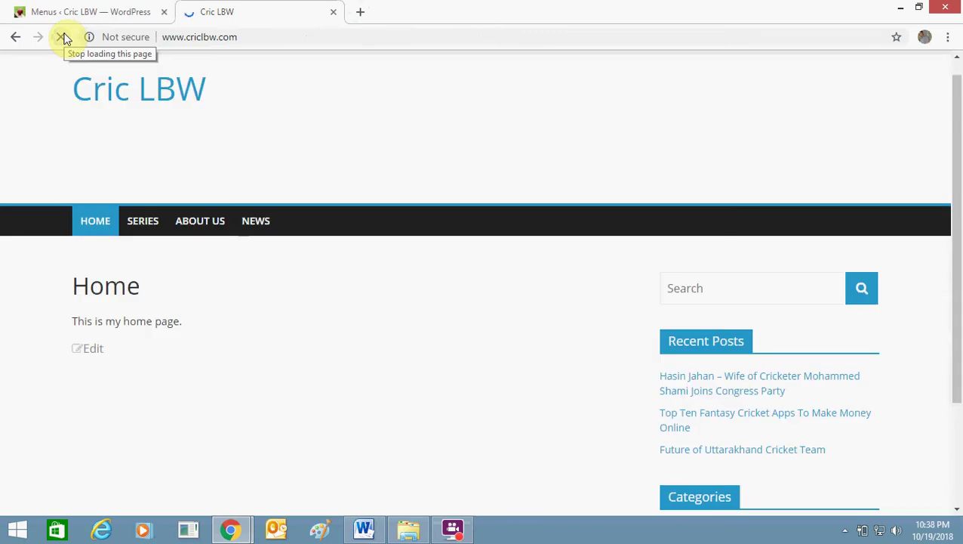
{"action": "left_click", "coordinate": [142, 224]}
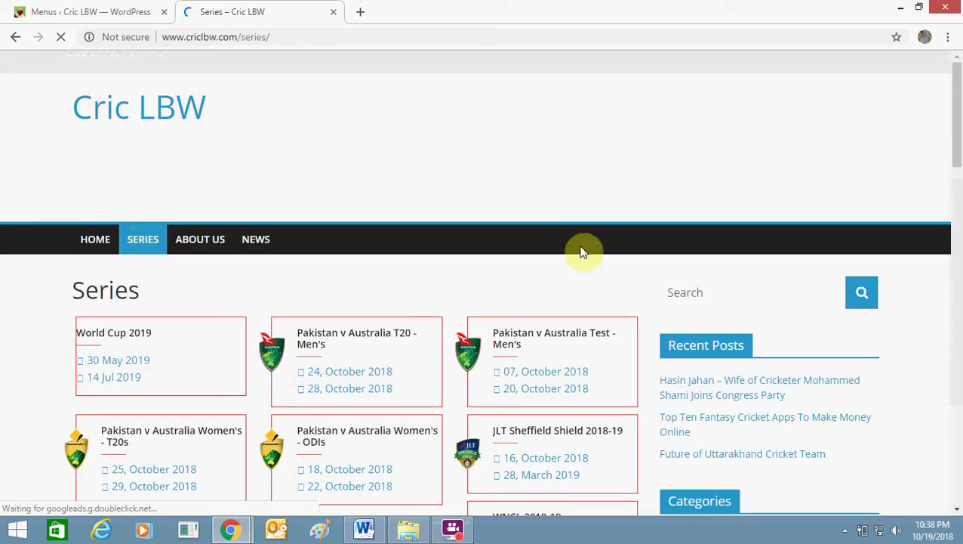
{"action": "scroll", "coordinate": [955, 185], "scroll_direction": "down", "scroll_amount": 2}
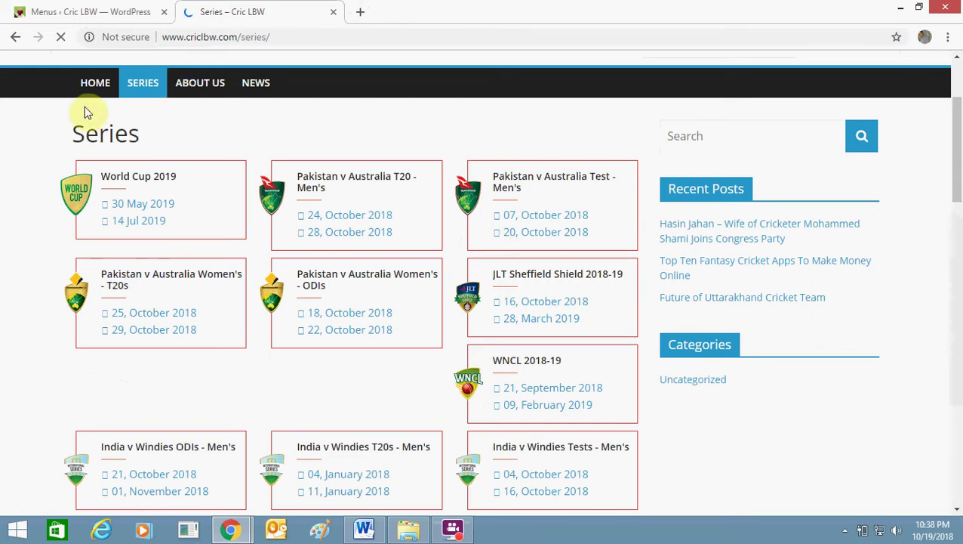
{"action": "left_click", "coordinate": [86, 11]}
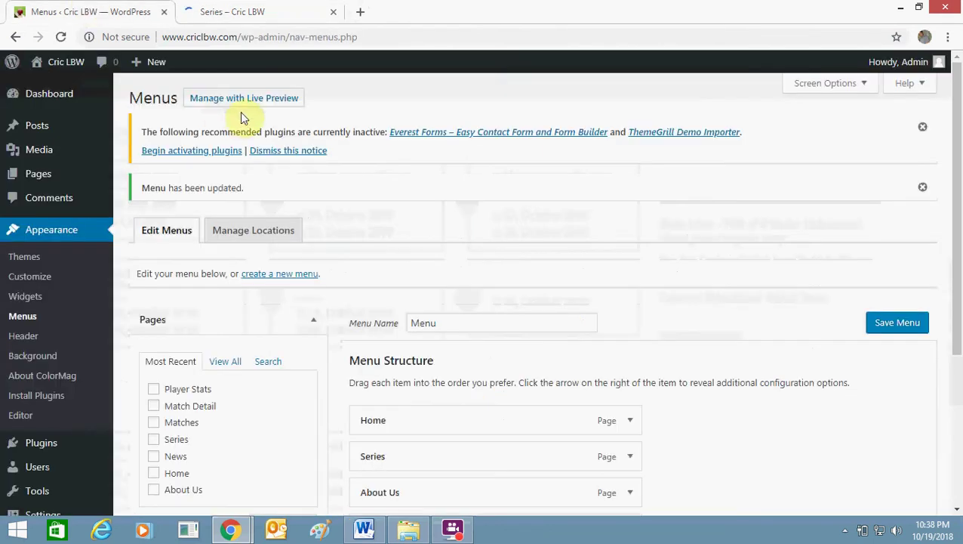
{"action": "left_click", "coordinate": [54, 399]}
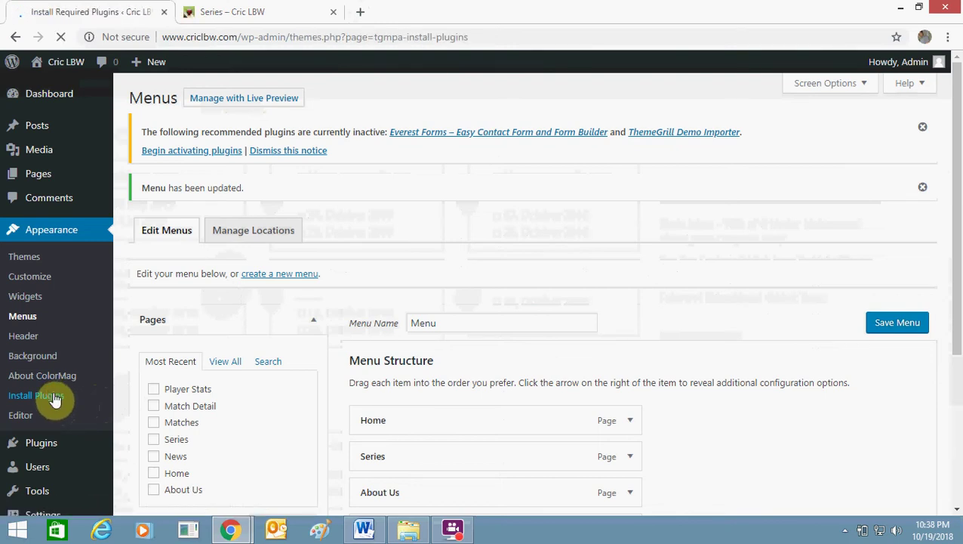
{"action": "left_click", "coordinate": [232, 12]}
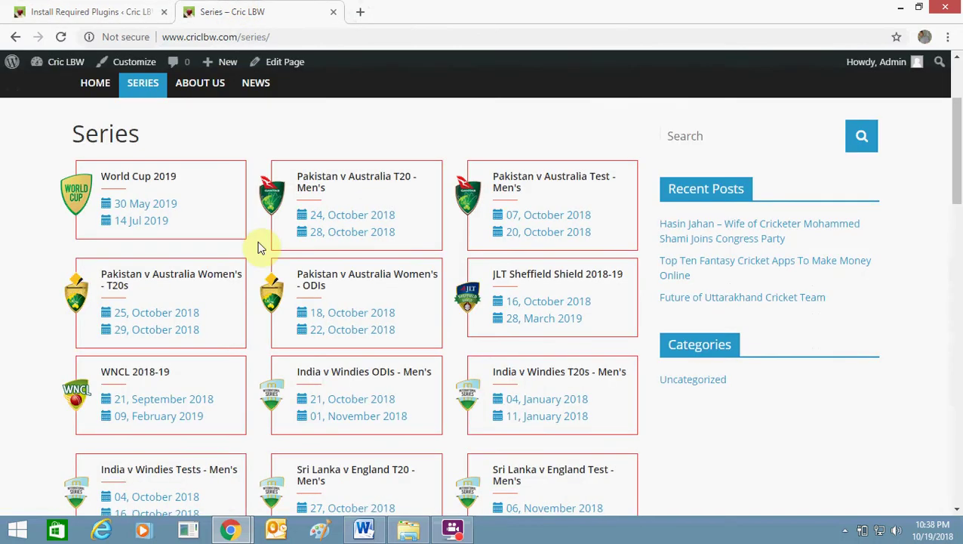
Open the settings of the Ultimate Live Cricket Lite plugin from the installed plugins in the dashboard
{"action": "left_click", "coordinate": [81, 6]}
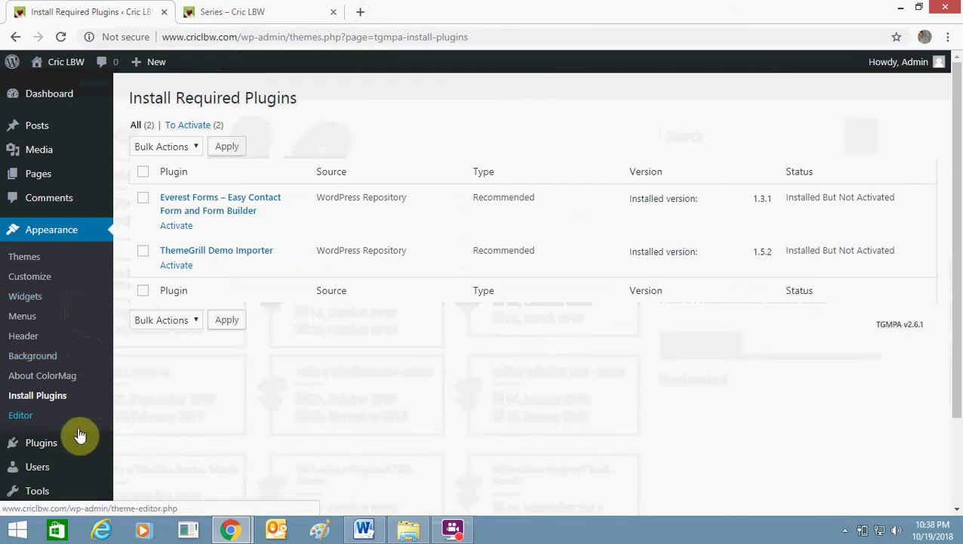
{"action": "left_click", "coordinate": [48, 442]}
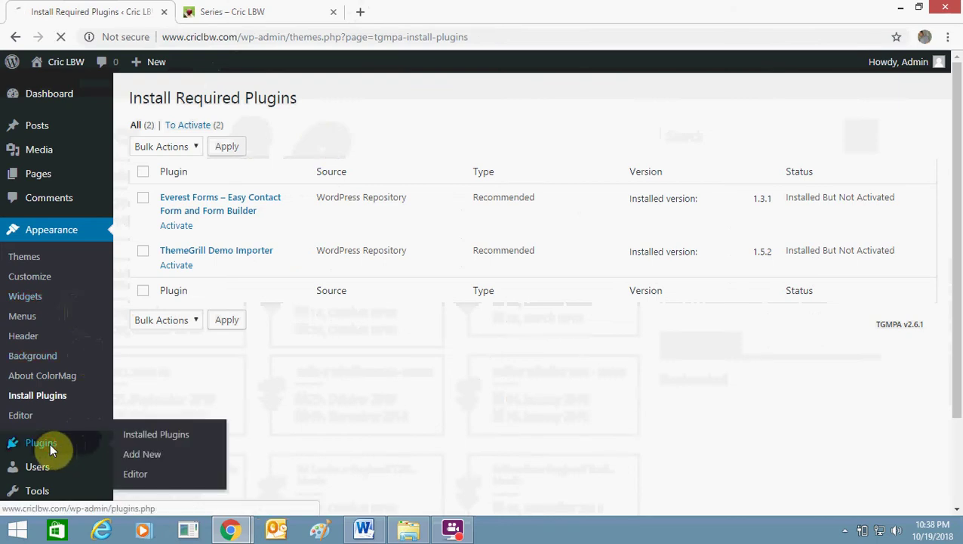
{"action": "left_click", "coordinate": [167, 435]}
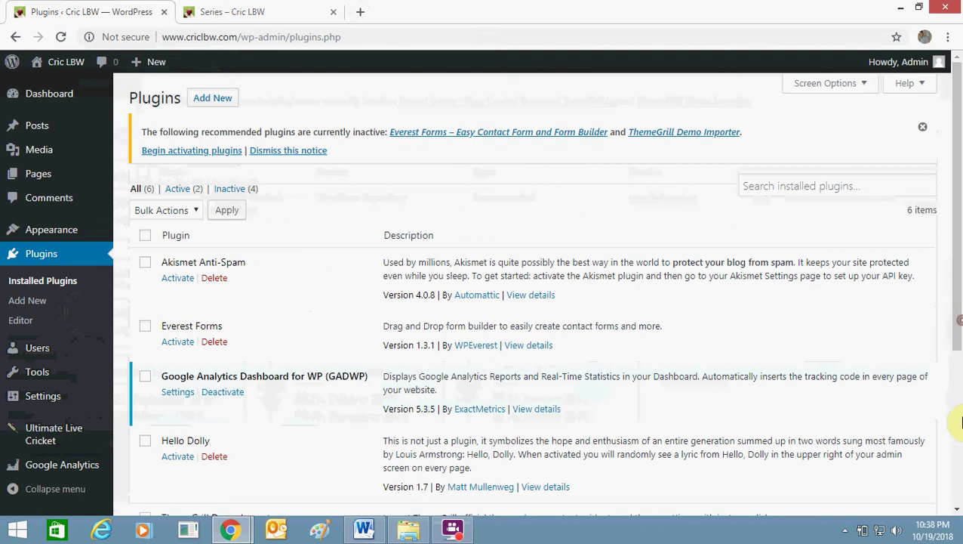
{"action": "left_click", "coordinate": [957, 407]}
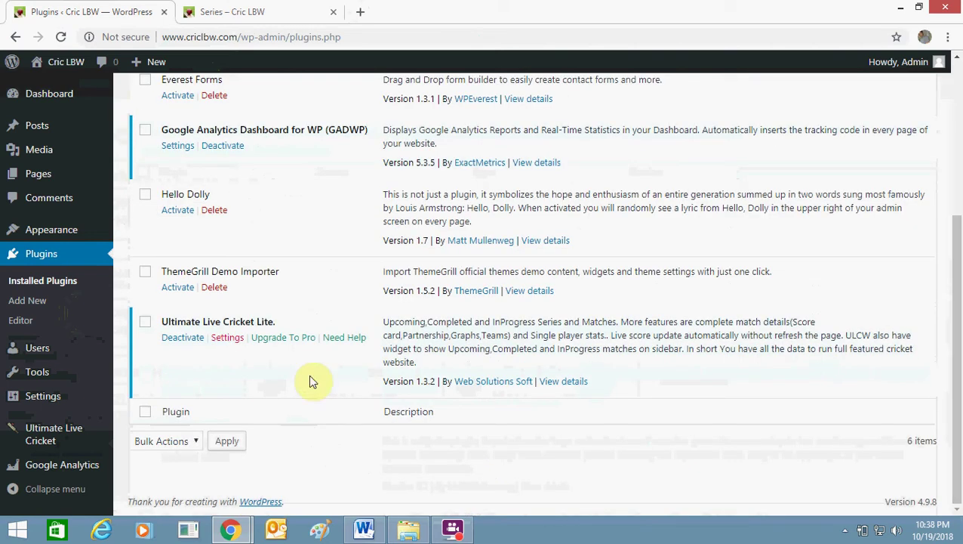
{"action": "left_click", "coordinate": [225, 339]}
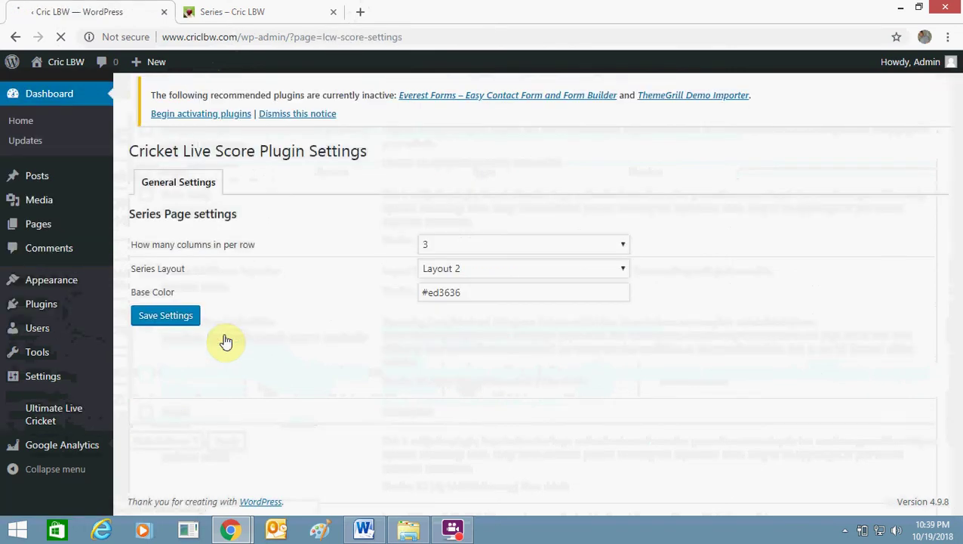
Set the series page to 2 columns per row with Layout 2 and save the plugin settings
{"action": "left_click", "coordinate": [473, 248]}
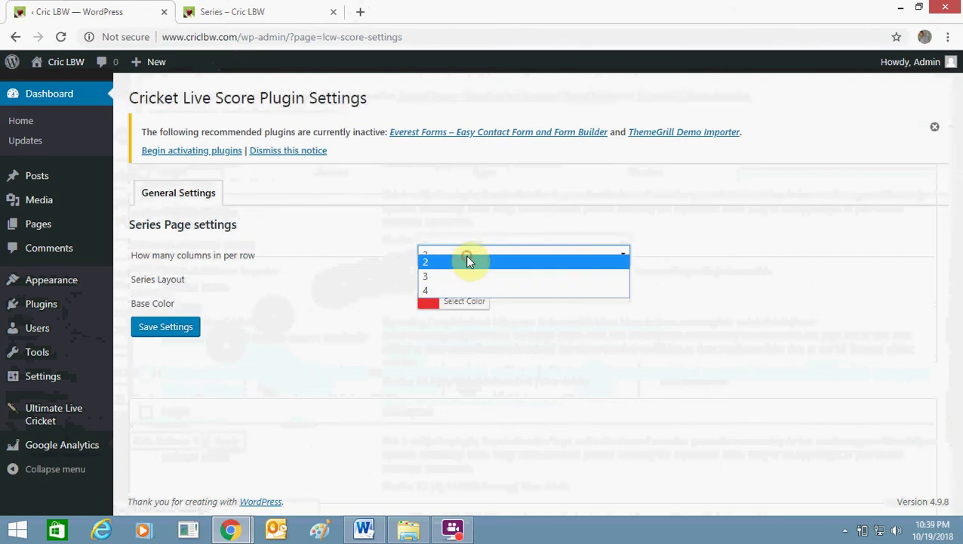
{"action": "left_click", "coordinate": [468, 261]}
{"action": "left_click", "coordinate": [485, 281]}
{"action": "left_click", "coordinate": [486, 311]}
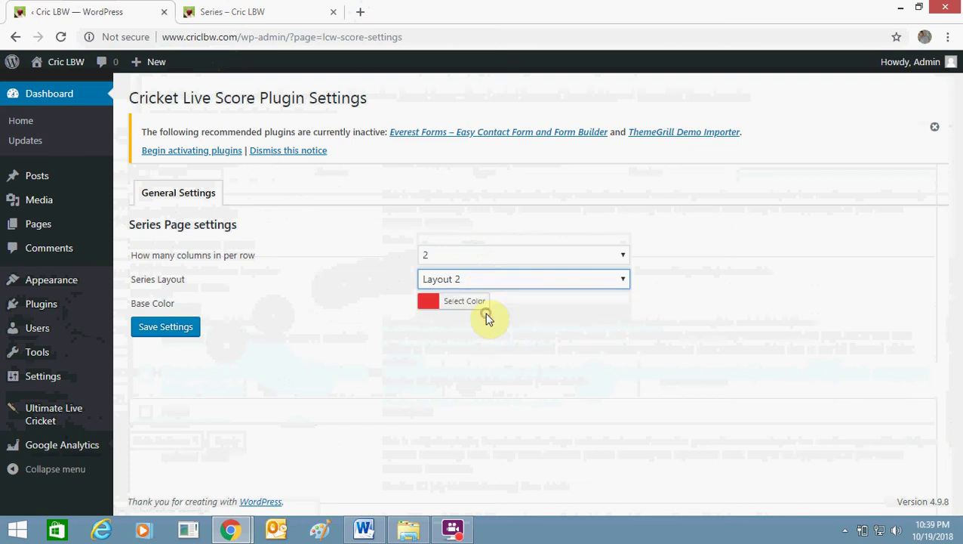
{"action": "left_click", "coordinate": [173, 330]}
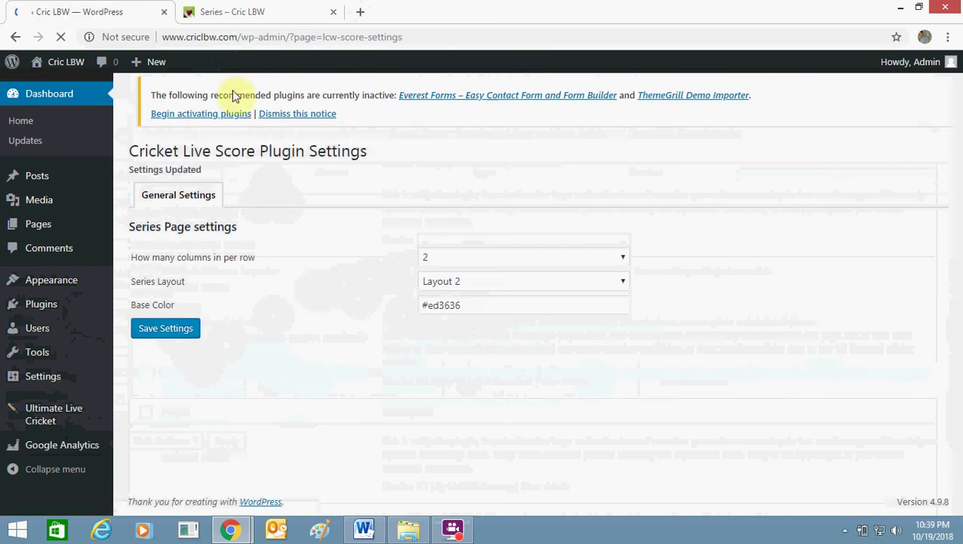
Reload the live Series page to check the two-column arrangement of the series
{"action": "left_click", "coordinate": [231, 11]}
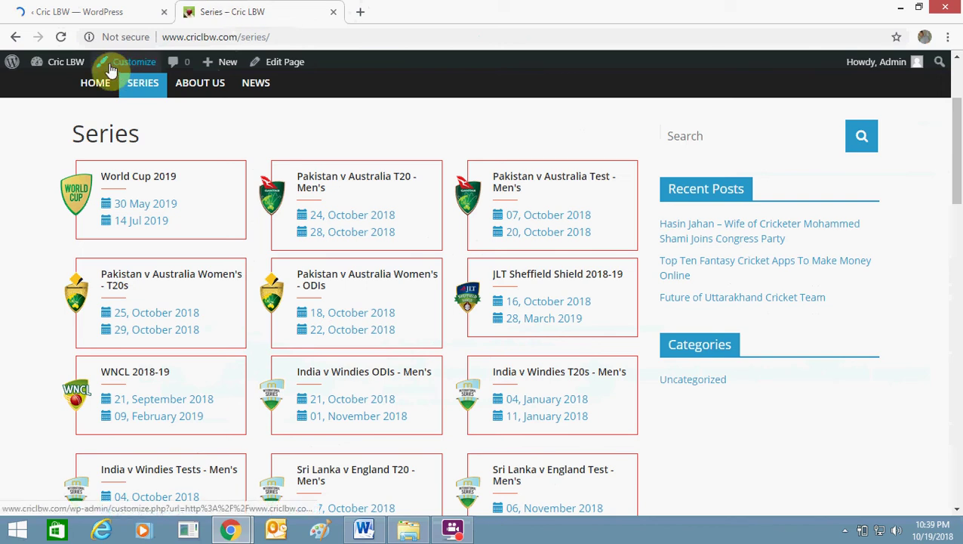
{"action": "left_click", "coordinate": [60, 37]}
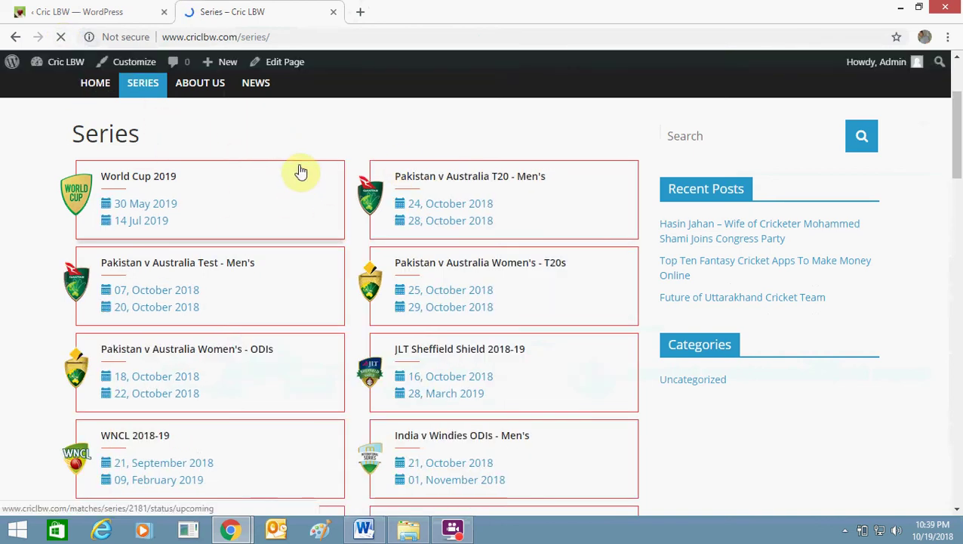
Switch the series page to Layout 1 in the plugin settings and save
{"action": "left_click", "coordinate": [136, 12]}
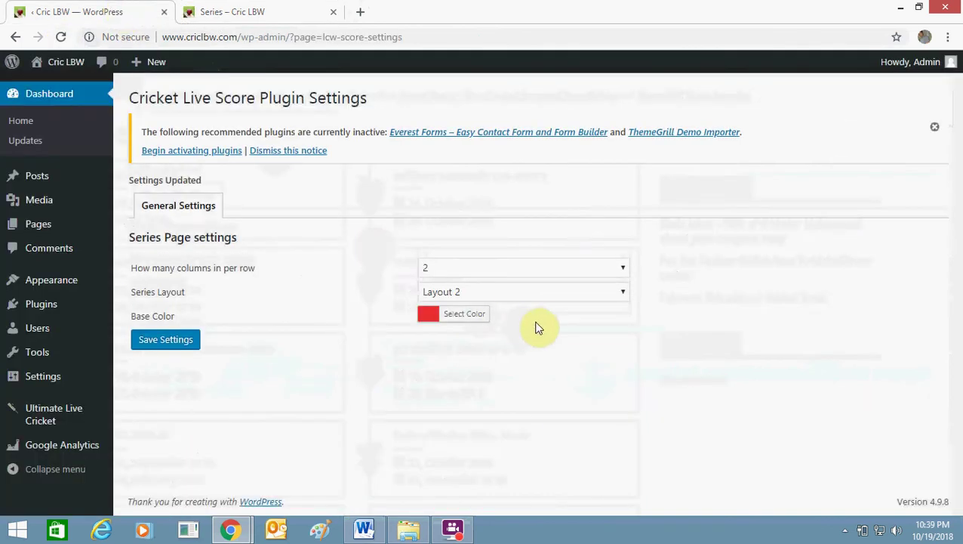
{"action": "left_click", "coordinate": [545, 298]}
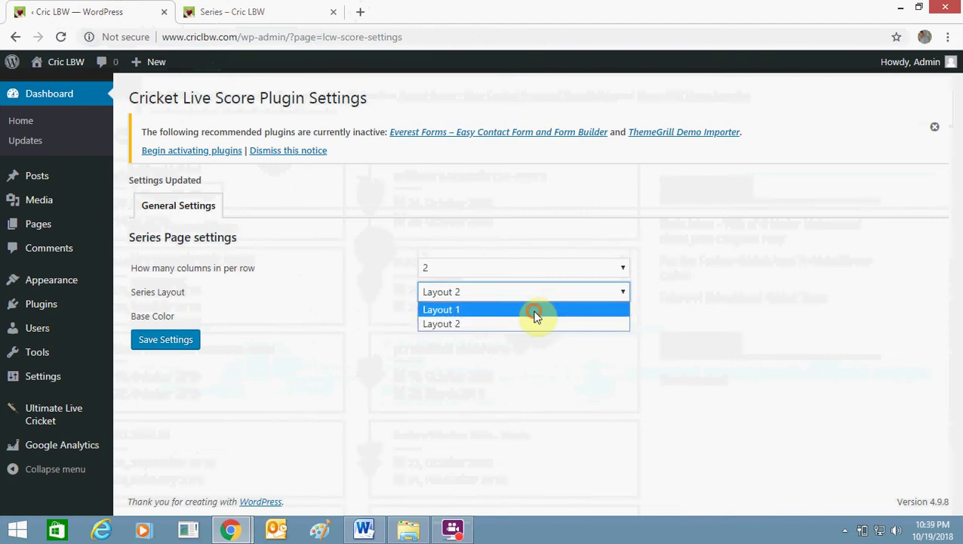
{"action": "left_click", "coordinate": [534, 316]}
{"action": "left_click", "coordinate": [173, 339]}
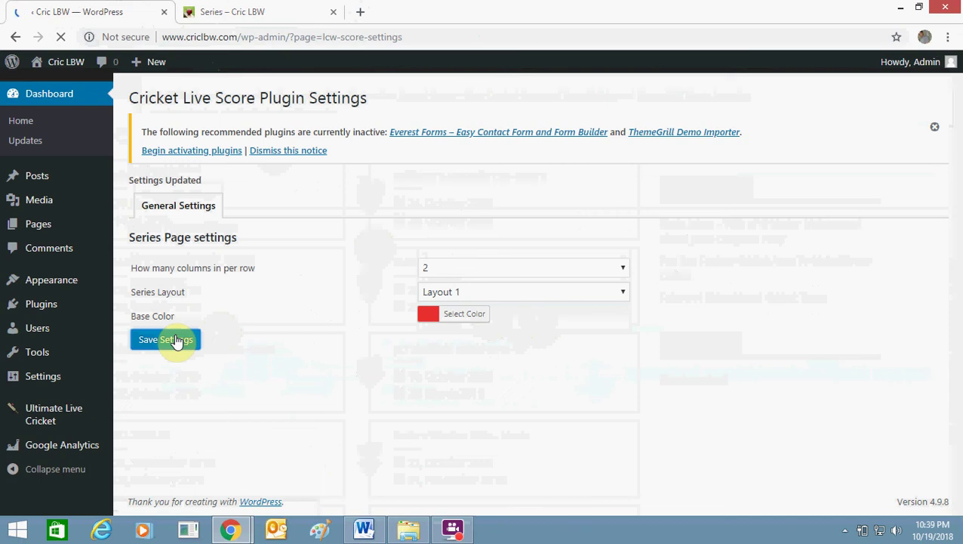
Reload the live Series page and look over the tournaments and series shown in Layout 1
{"action": "left_click", "coordinate": [269, 10]}
{"action": "left_click", "coordinate": [61, 38]}
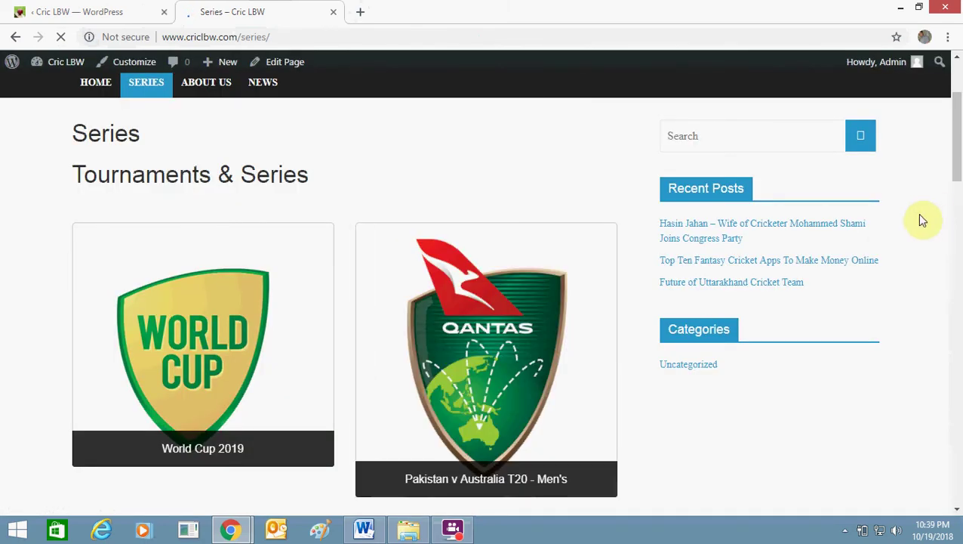
{"action": "scroll", "coordinate": [957, 208], "scroll_direction": "down", "scroll_amount": 4}
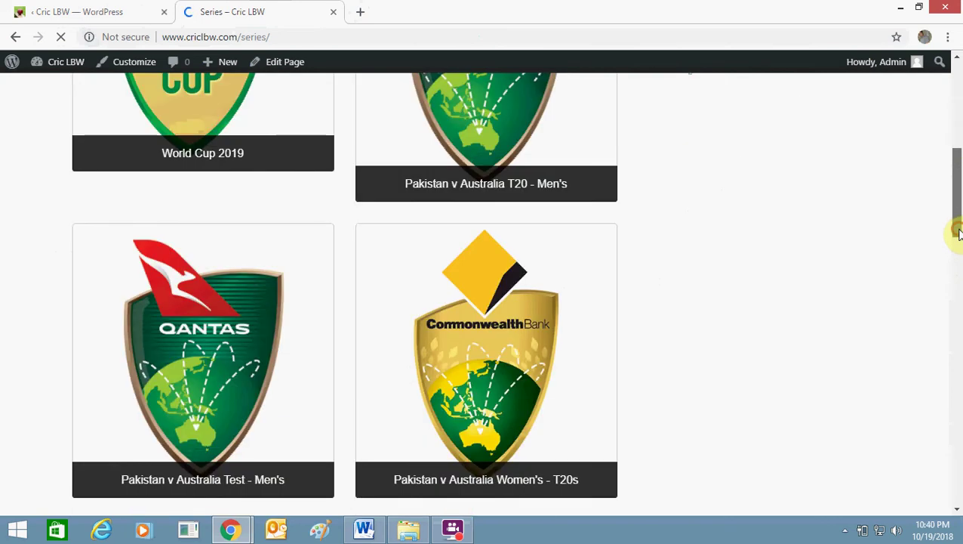
{"action": "scroll", "coordinate": [957, 257], "scroll_direction": "down", "scroll_amount": 3}
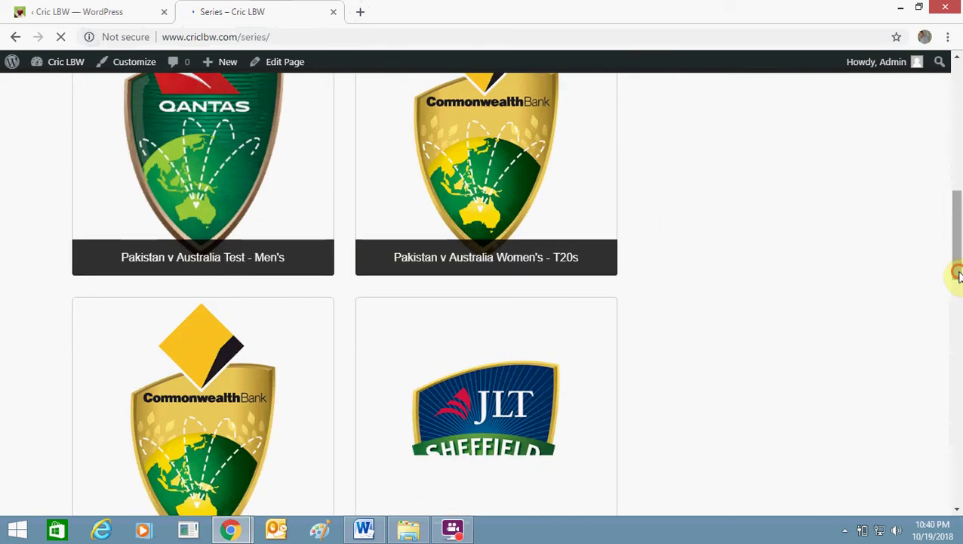
{"action": "scroll", "coordinate": [957, 287], "scroll_direction": "down", "scroll_amount": 2}
{"action": "scroll", "coordinate": [956, 316], "scroll_direction": "down", "scroll_amount": 3}
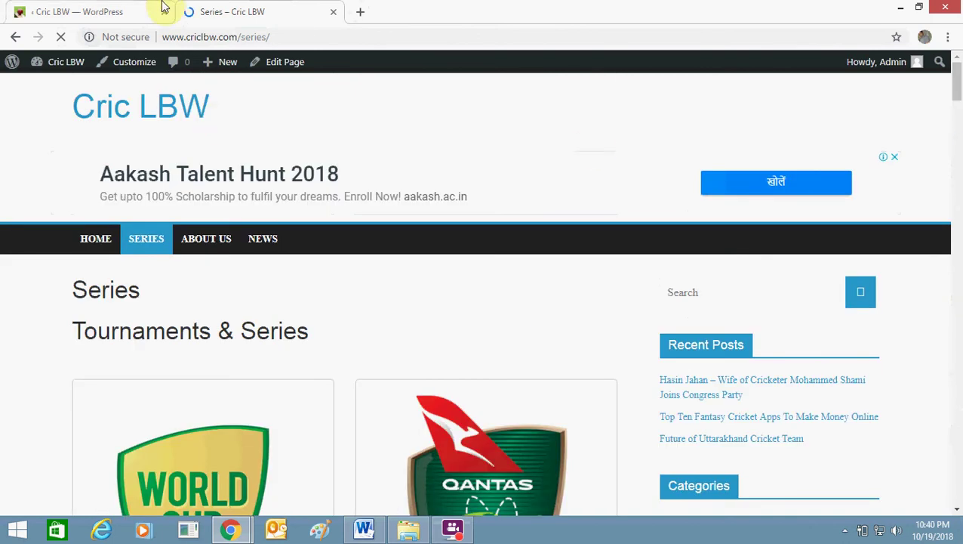
Return the series page to Layout 2 in the plugin settings and save
{"action": "left_click", "coordinate": [151, 11]}
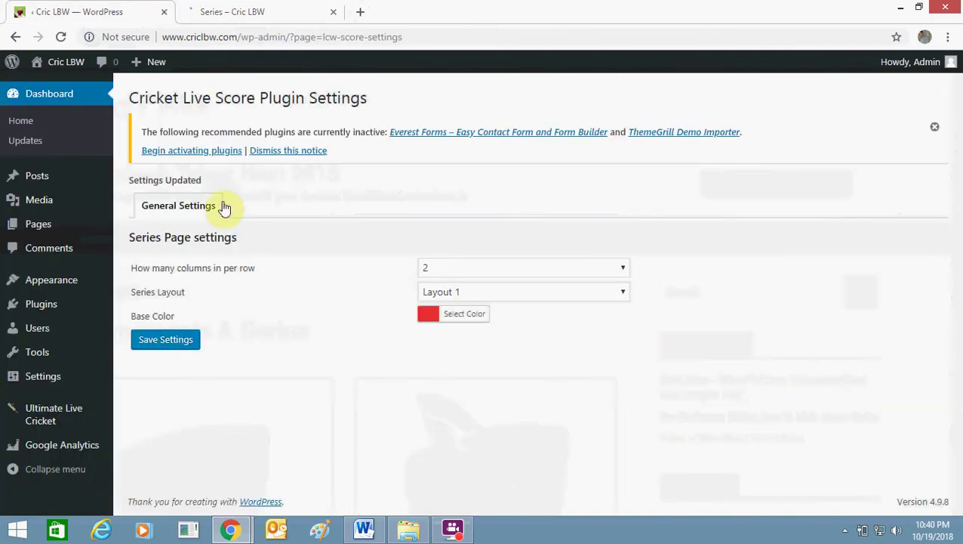
{"action": "left_click", "coordinate": [527, 291]}
{"action": "left_click", "coordinate": [516, 321]}
{"action": "left_click", "coordinate": [174, 343]}
{"action": "left_click", "coordinate": [239, 11]}
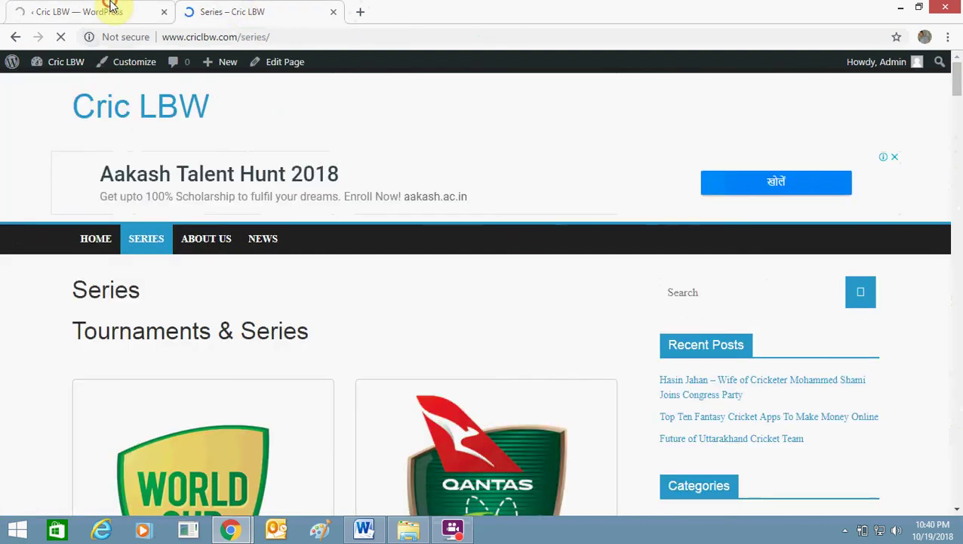
{"action": "left_click", "coordinate": [147, 12]}
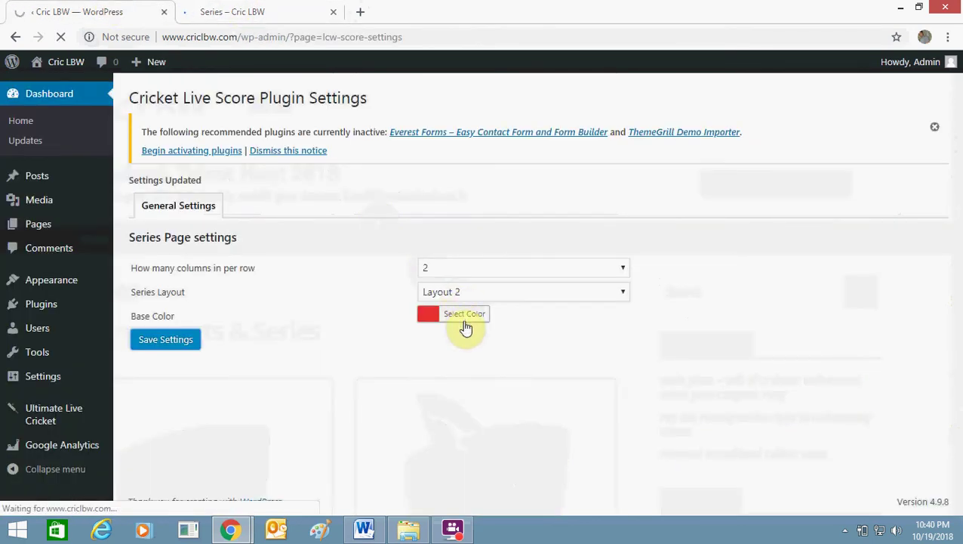
{"action": "left_click", "coordinate": [321, 9]}
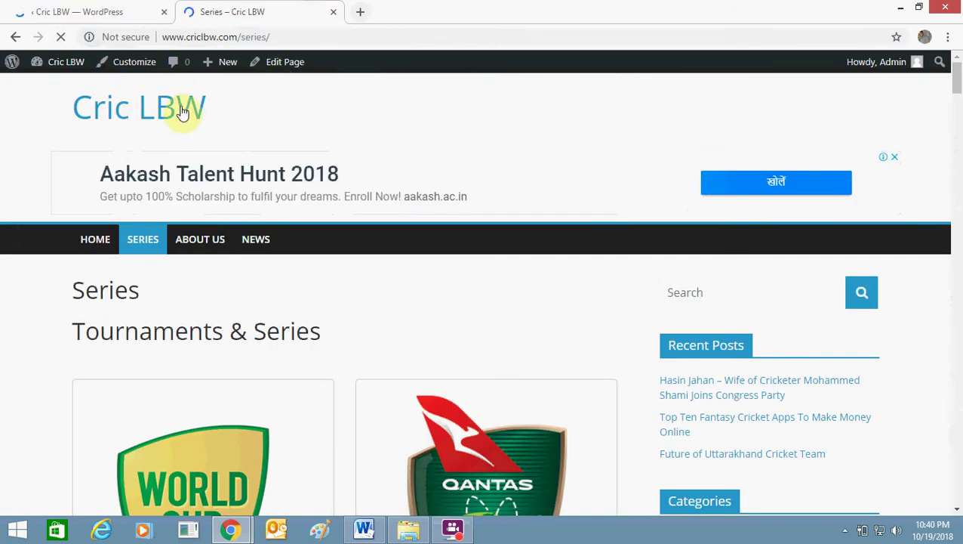
{"action": "left_click", "coordinate": [107, 9]}
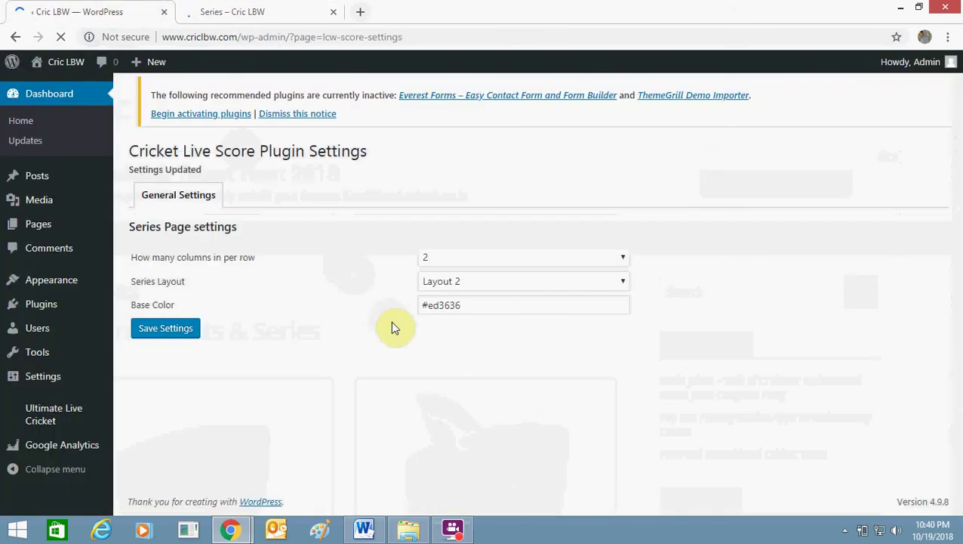
Resubmit the series page settings with Layout 2 selected
{"action": "left_click", "coordinate": [555, 305]}
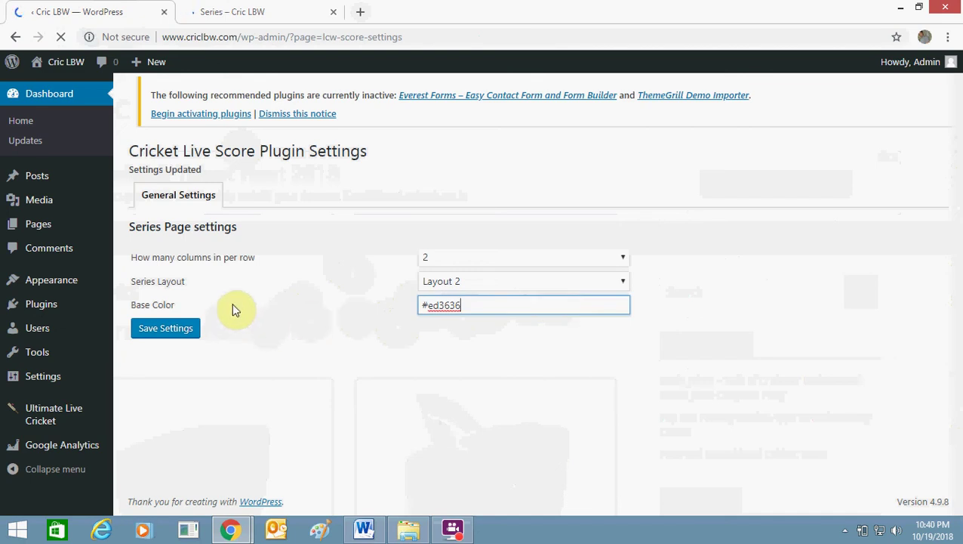
{"action": "left_click", "coordinate": [185, 334]}
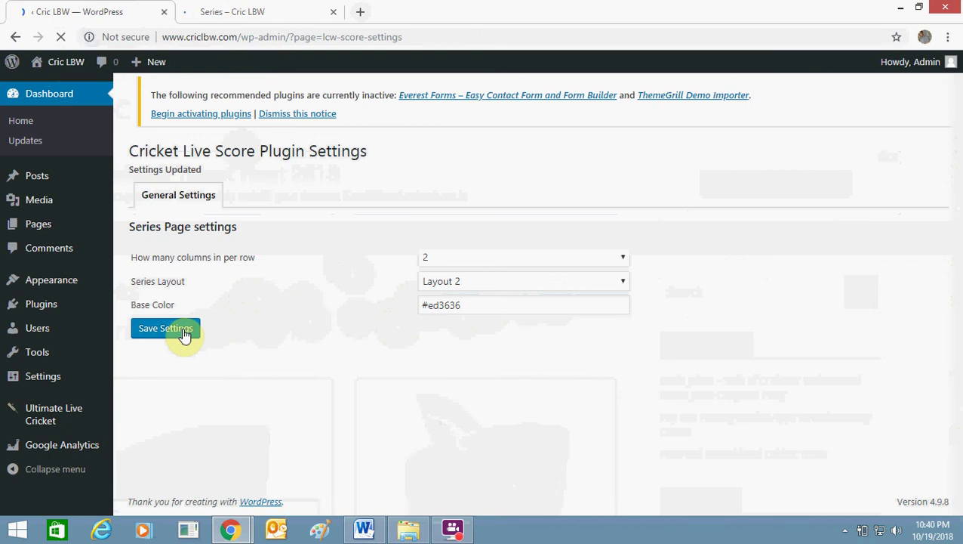
{"action": "left_click", "coordinate": [249, 9]}
{"action": "left_click", "coordinate": [68, 7]}
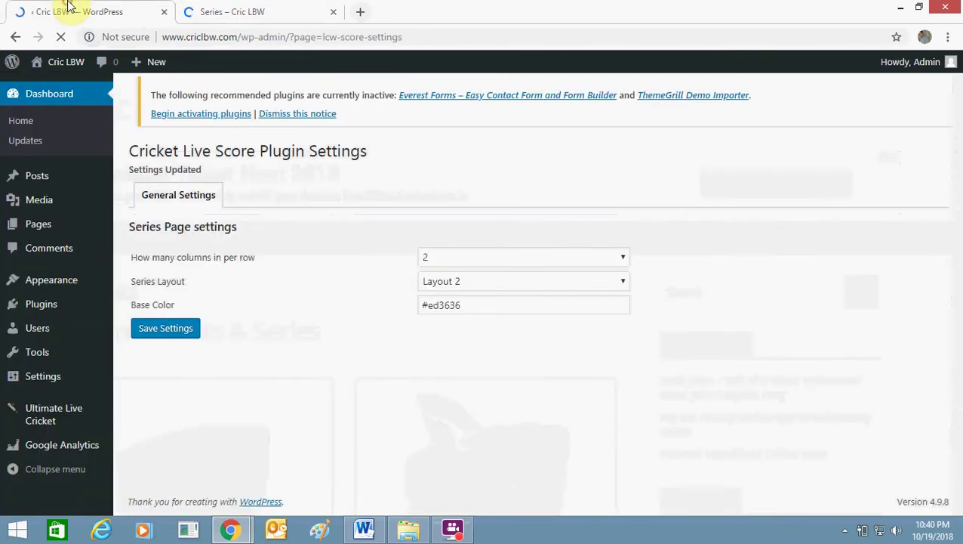
{"action": "left_click", "coordinate": [283, 8]}
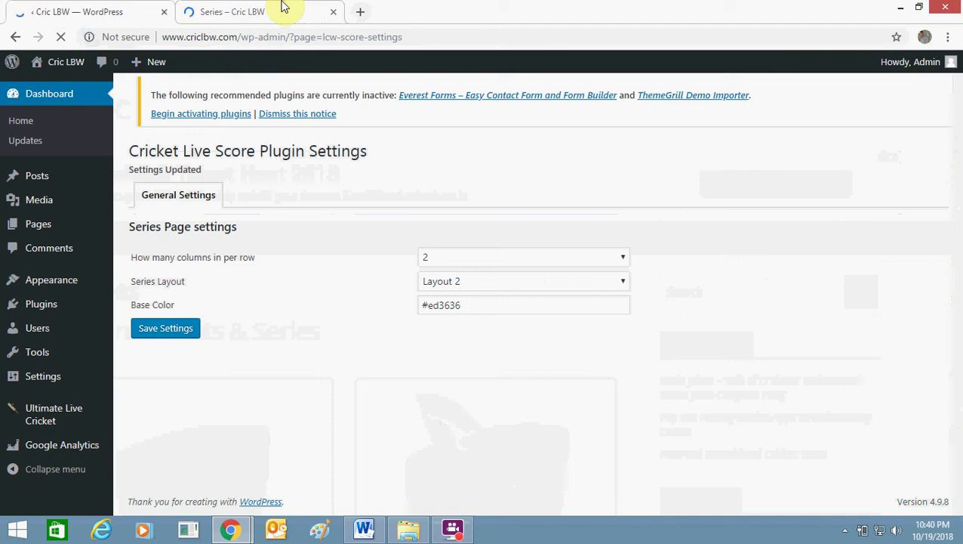
{"action": "left_click", "coordinate": [284, 6]}
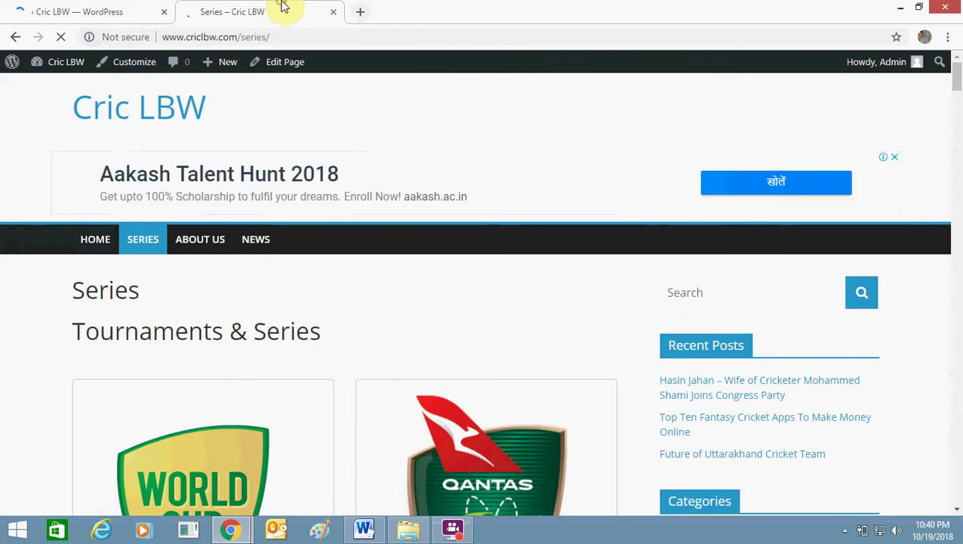
{"action": "left_click", "coordinate": [133, 6]}
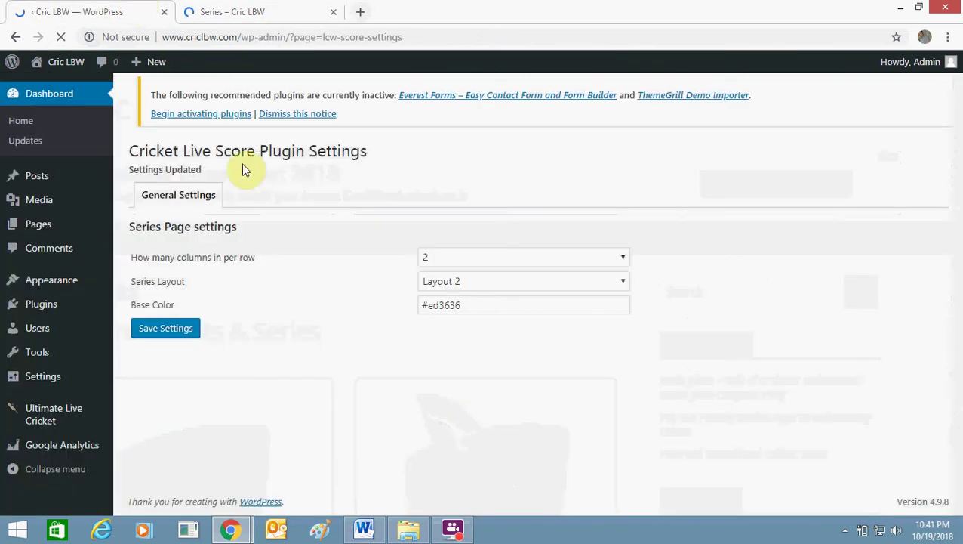
{"action": "left_click", "coordinate": [252, 7]}
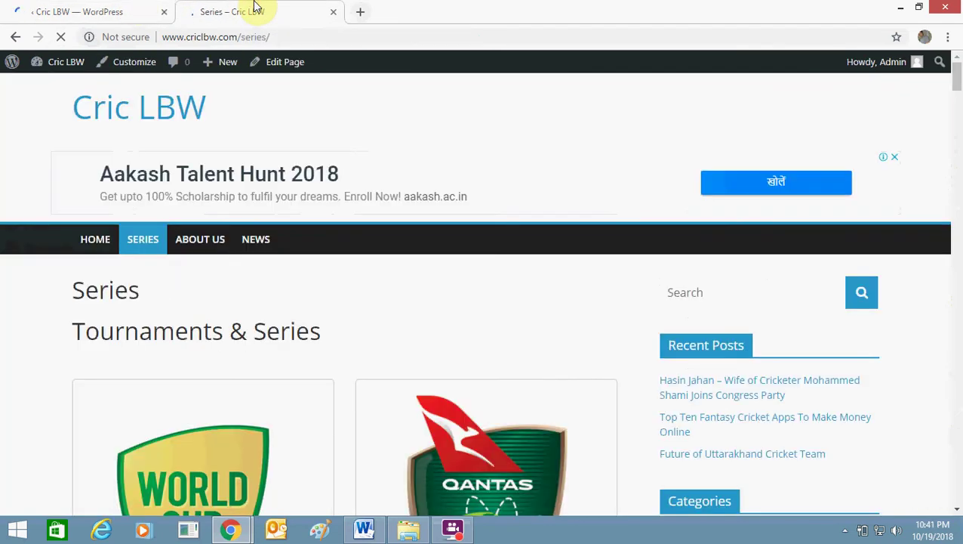
{"action": "left_click", "coordinate": [134, 7]}
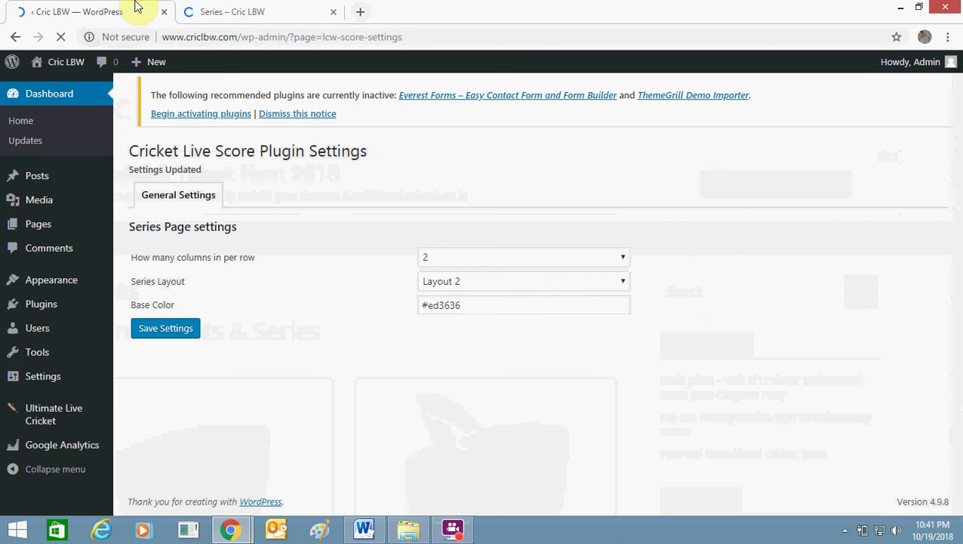
{"action": "left_click", "coordinate": [273, 7]}
{"action": "left_click", "coordinate": [130, 6]}
{"action": "left_click", "coordinate": [209, 9]}
{"action": "left_click", "coordinate": [81, 7]}
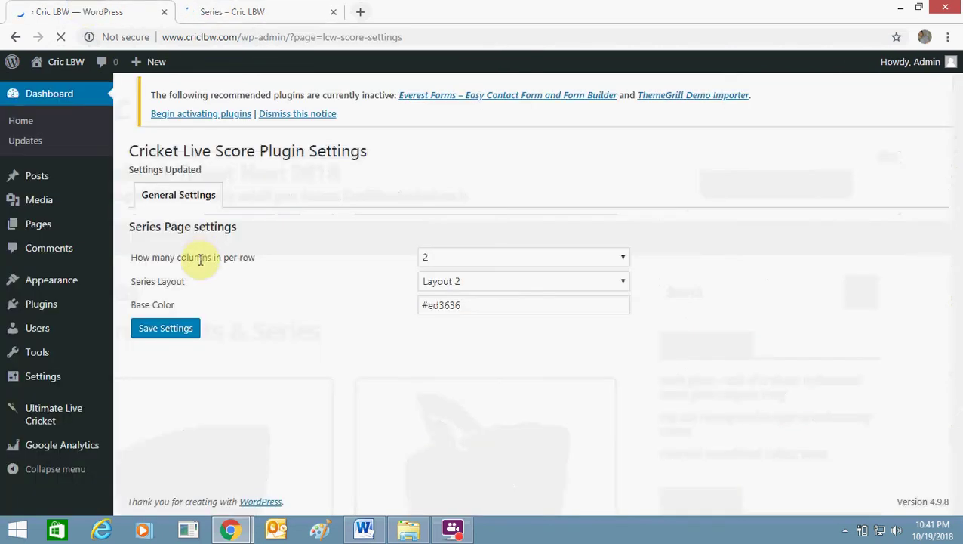
{"action": "left_click", "coordinate": [246, 9]}
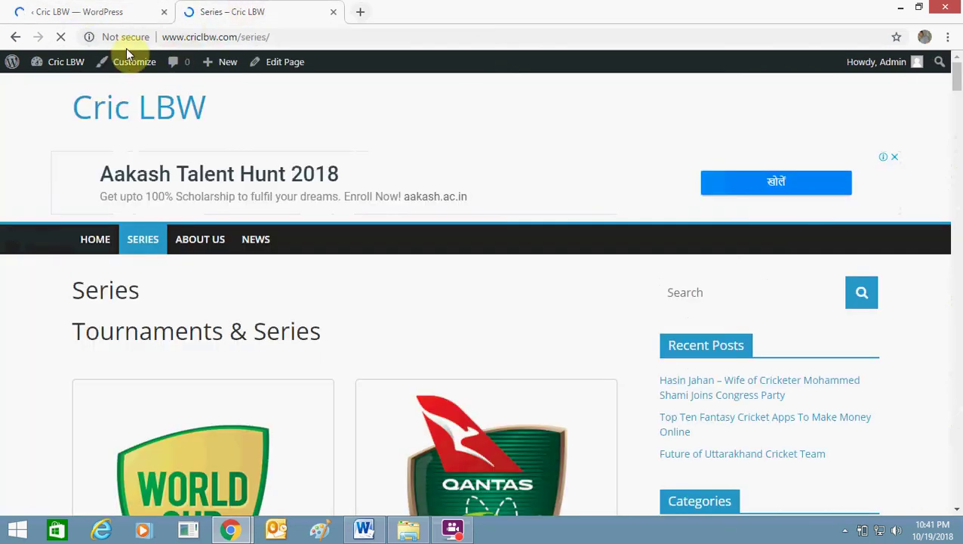
{"action": "left_click", "coordinate": [221, 40]}
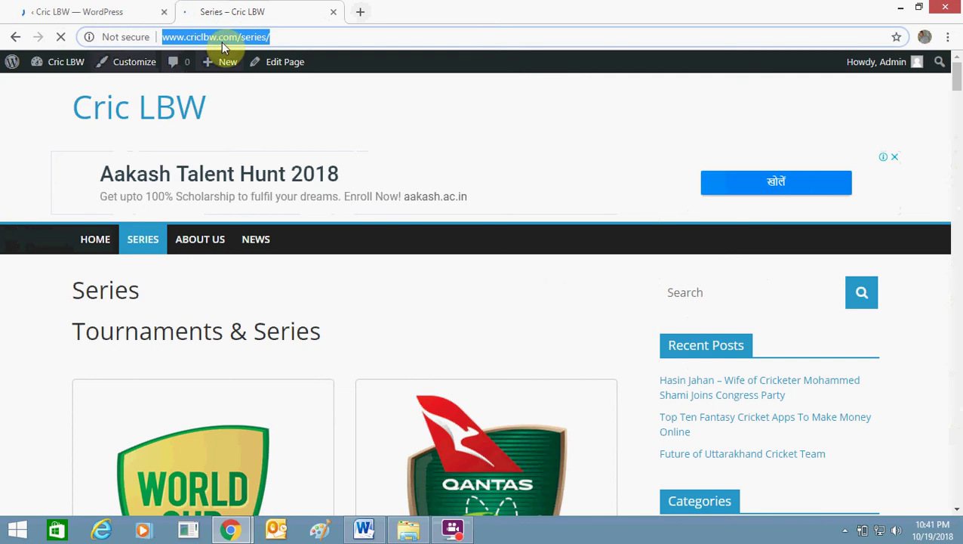
{"action": "key", "text": "Return"}
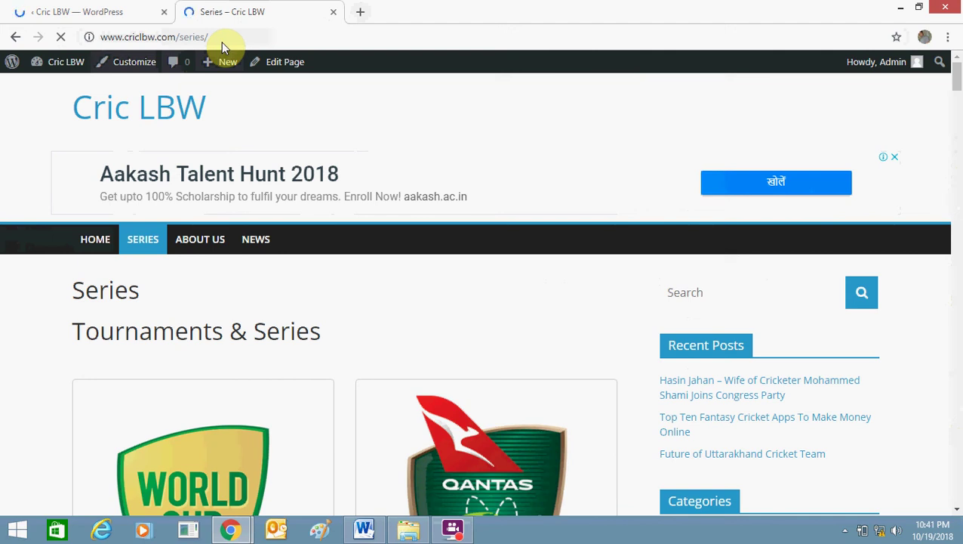
{"action": "left_click", "coordinate": [137, 9]}
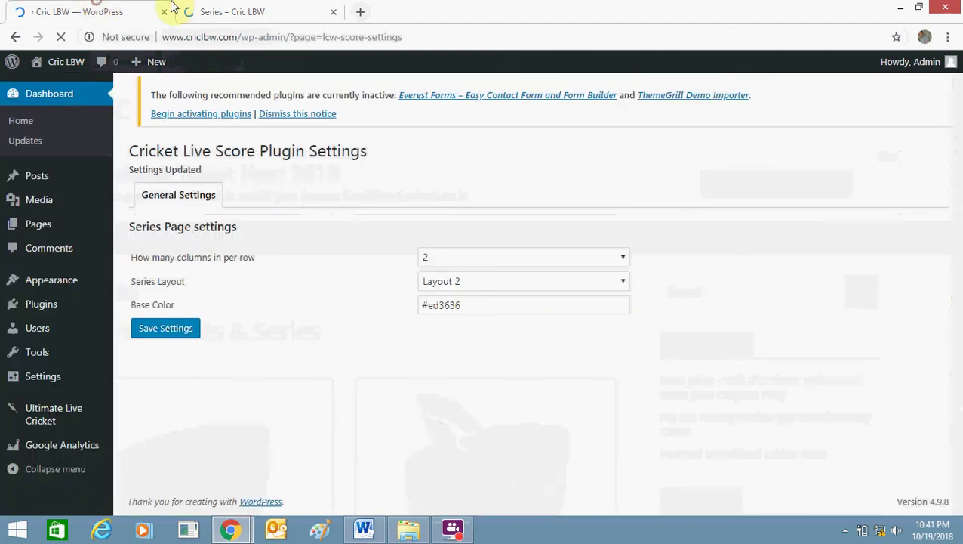
{"action": "left_click", "coordinate": [240, 9]}
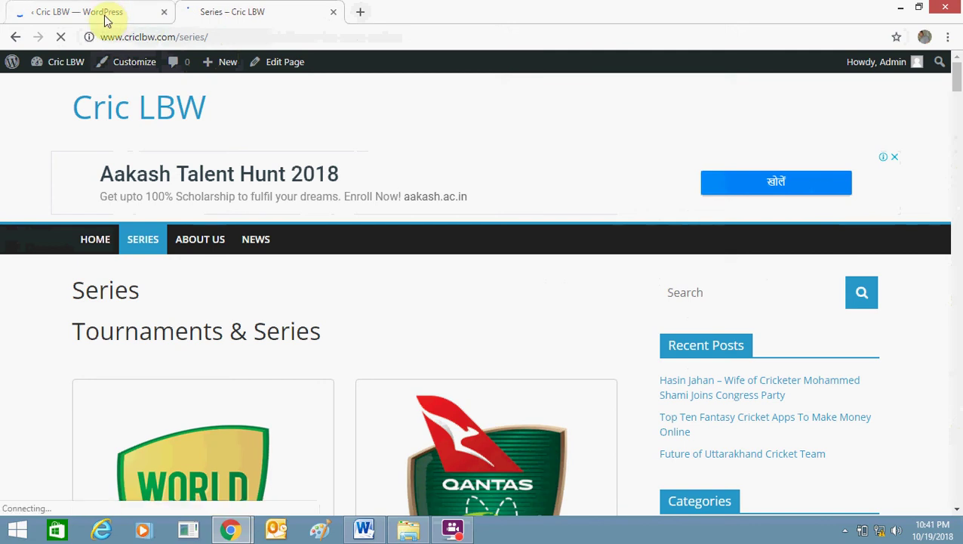
{"action": "left_click", "coordinate": [236, 37]}
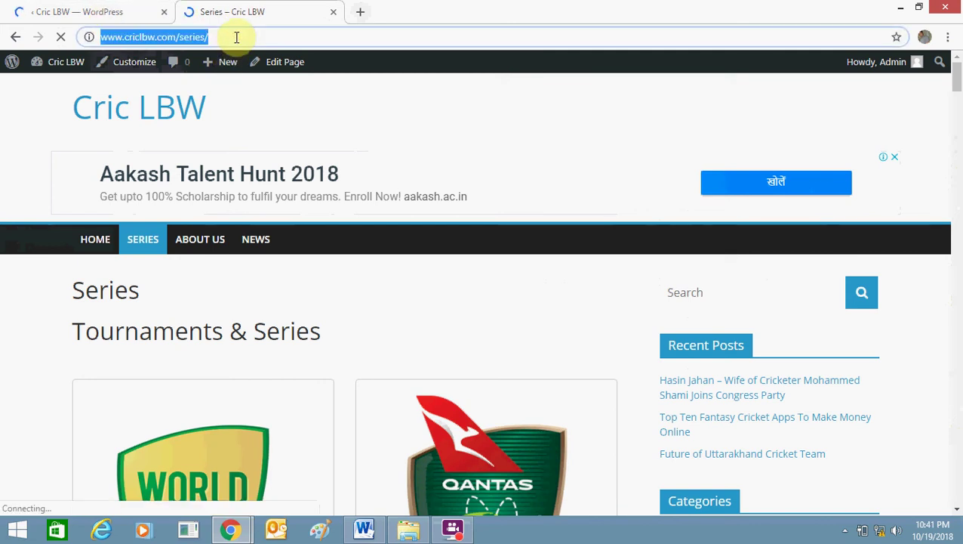
Save the plugin settings once more and refresh the live Series page
{"action": "left_click", "coordinate": [157, 9]}
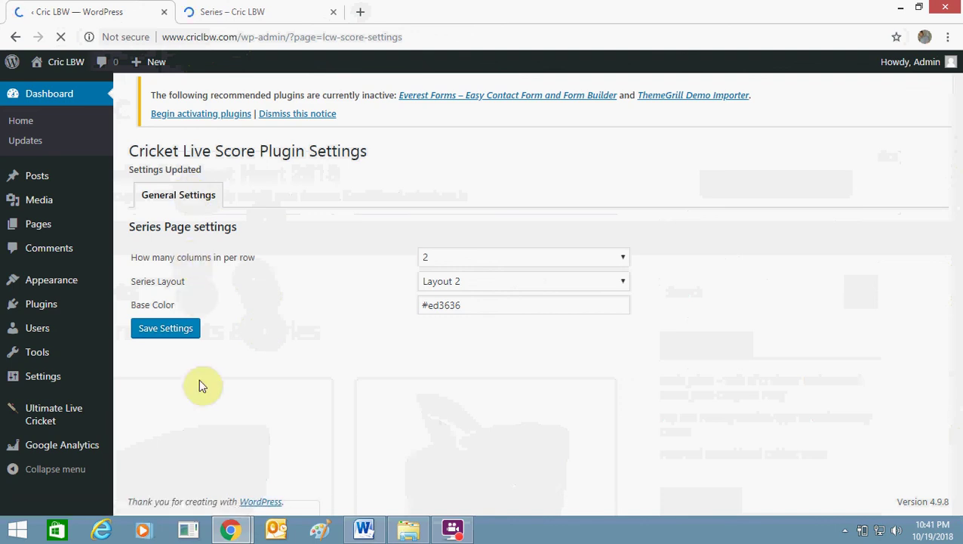
{"action": "left_click", "coordinate": [169, 329]}
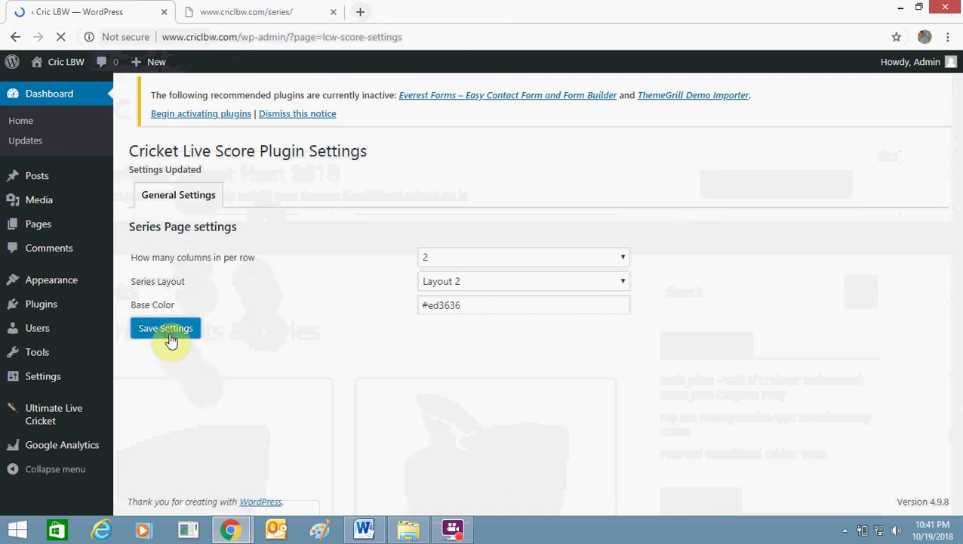
{"action": "left_click", "coordinate": [248, 9]}
{"action": "left_click", "coordinate": [61, 37]}
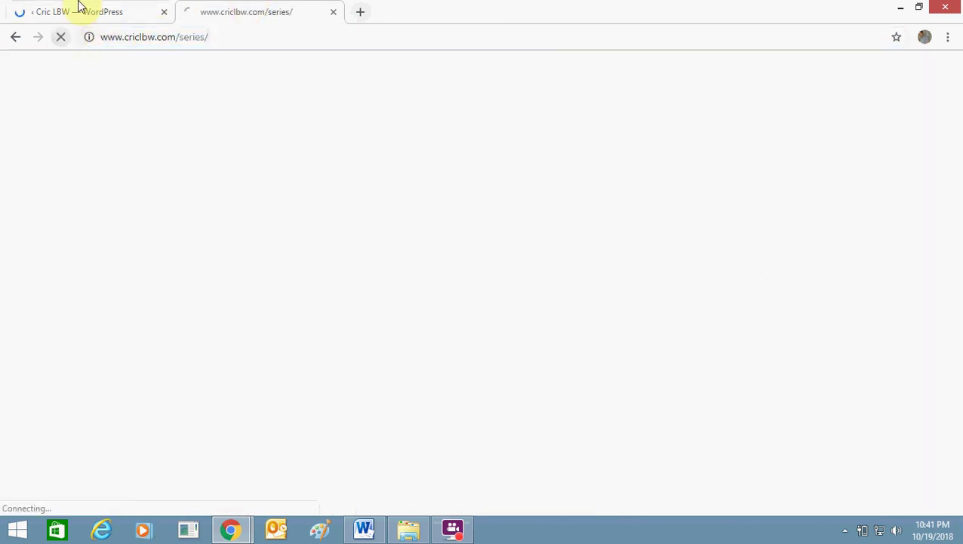
Change the series page's base color to the blue #336bdd in the plugin settings and save
{"action": "left_click", "coordinate": [79, 9]}
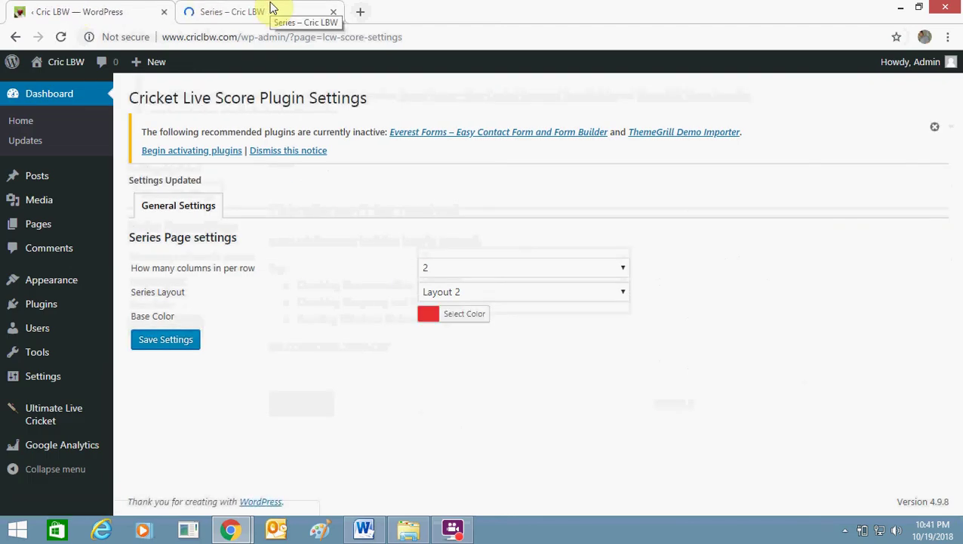
{"action": "left_click", "coordinate": [466, 316]}
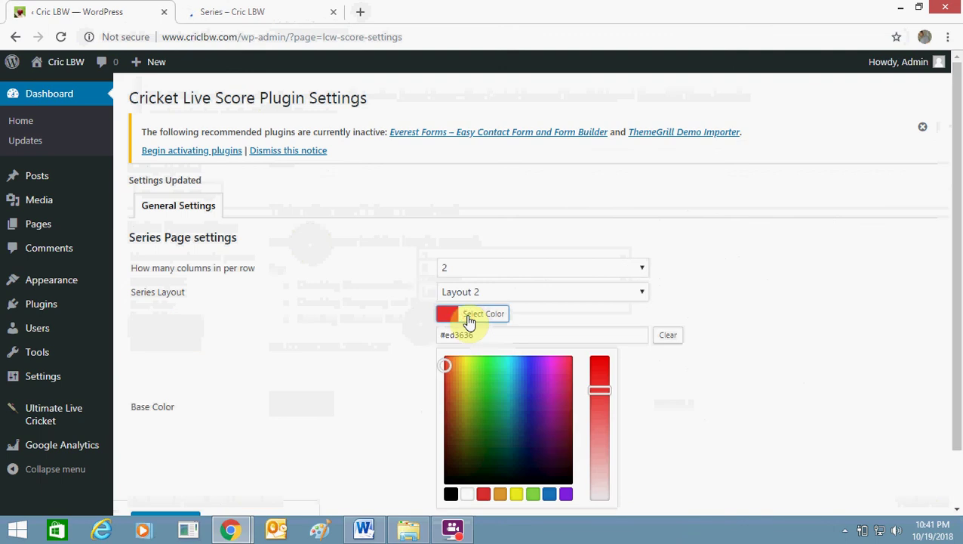
{"action": "left_click", "coordinate": [517, 385]}
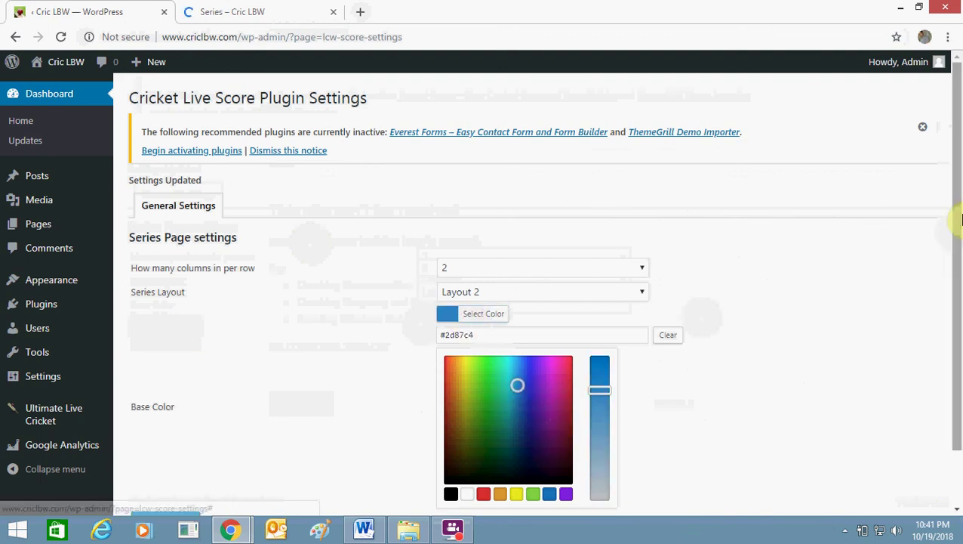
{"action": "left_click_drag", "start_coordinate": [957, 273], "coordinate": [957, 331]}
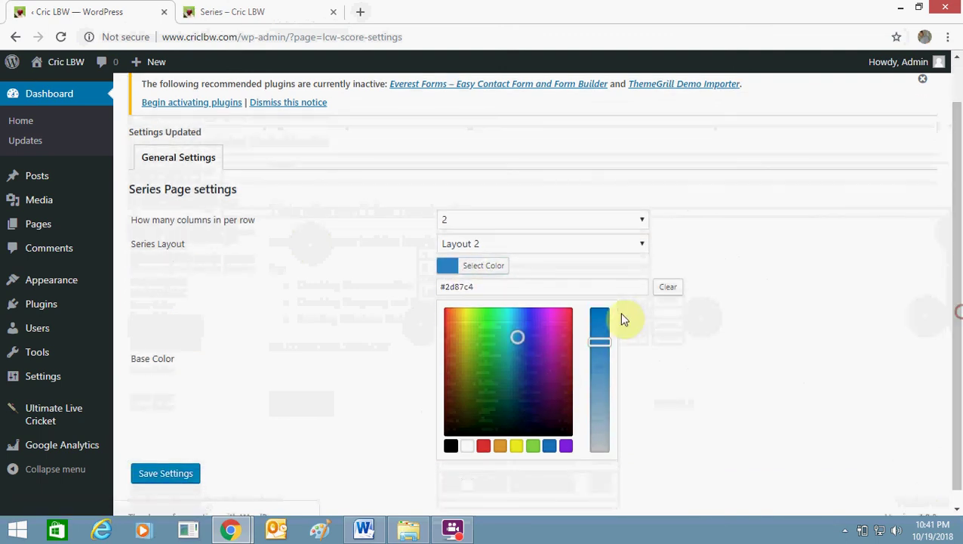
{"action": "left_click_drag", "start_coordinate": [516, 337], "coordinate": [525, 329]}
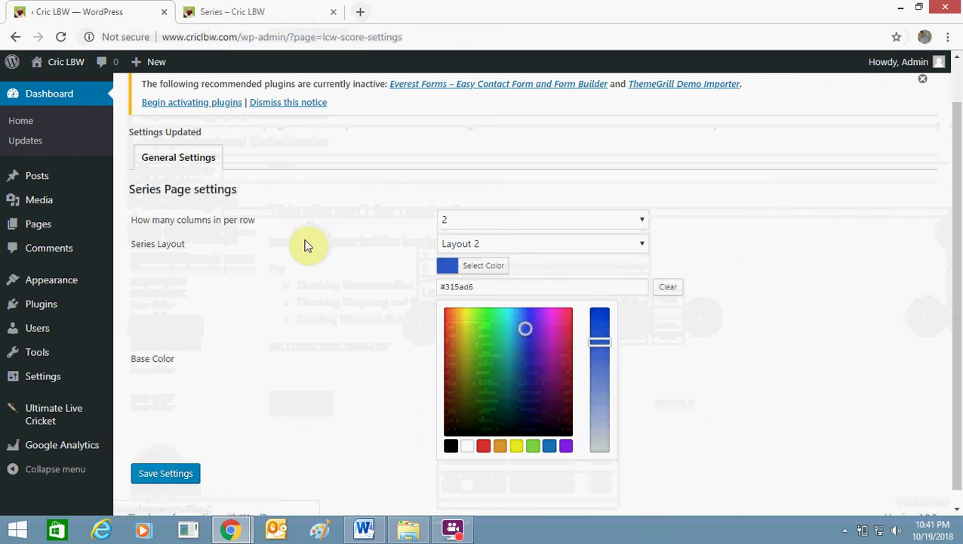
{"action": "left_click", "coordinate": [232, 9]}
{"action": "left_click", "coordinate": [129, 7]}
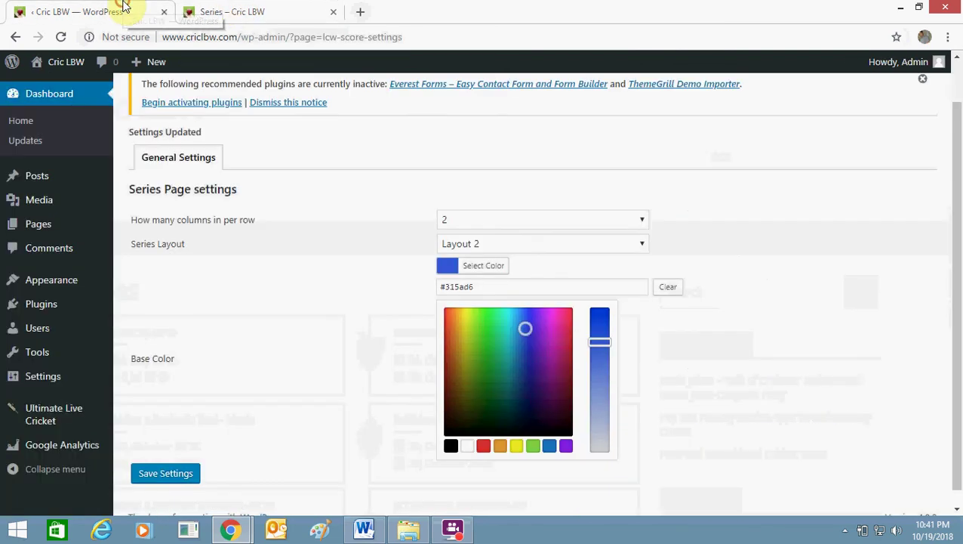
{"action": "left_click_drag", "start_coordinate": [515, 335], "coordinate": [517, 323]}
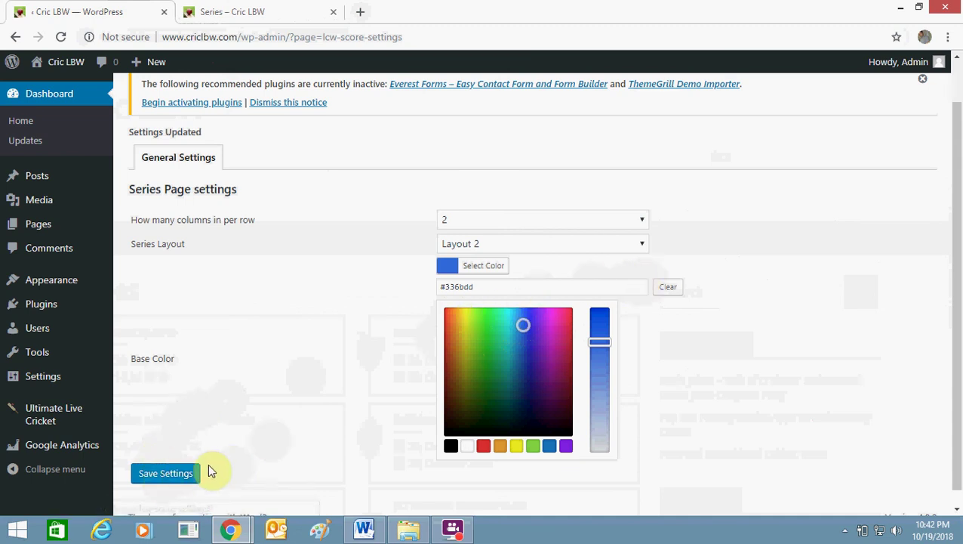
{"action": "left_click", "coordinate": [166, 473]}
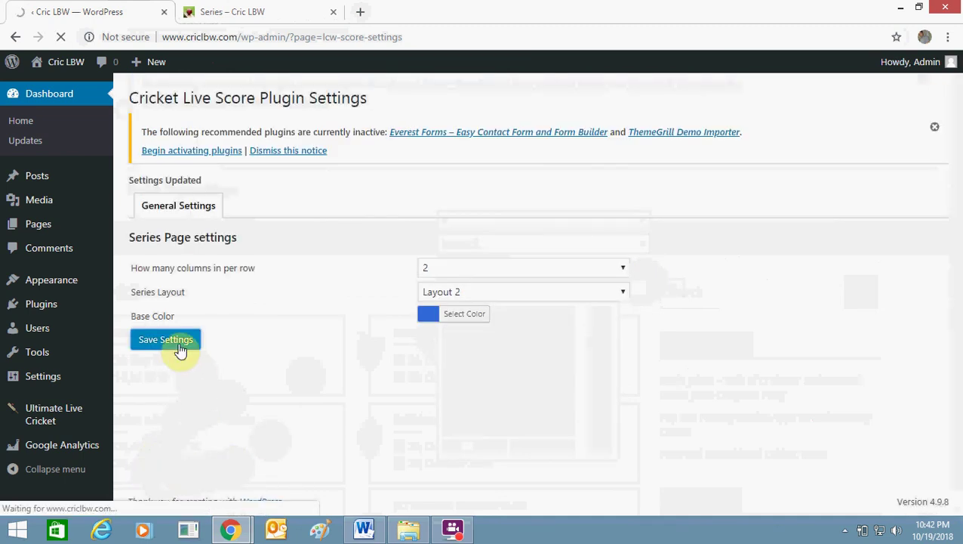
Reload the live Series page and check the new base color on the series boxes down the list
{"action": "left_click", "coordinate": [242, 9]}
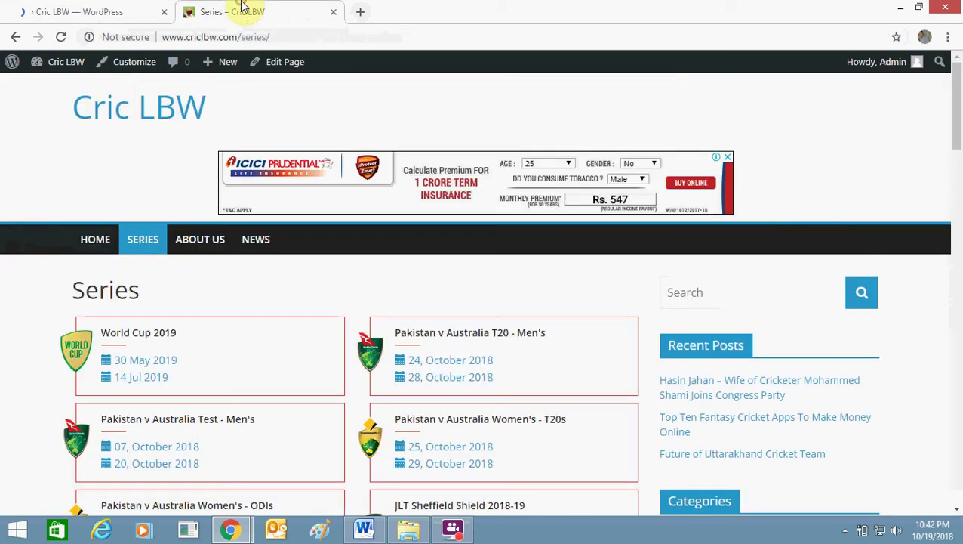
{"action": "left_click", "coordinate": [156, 249]}
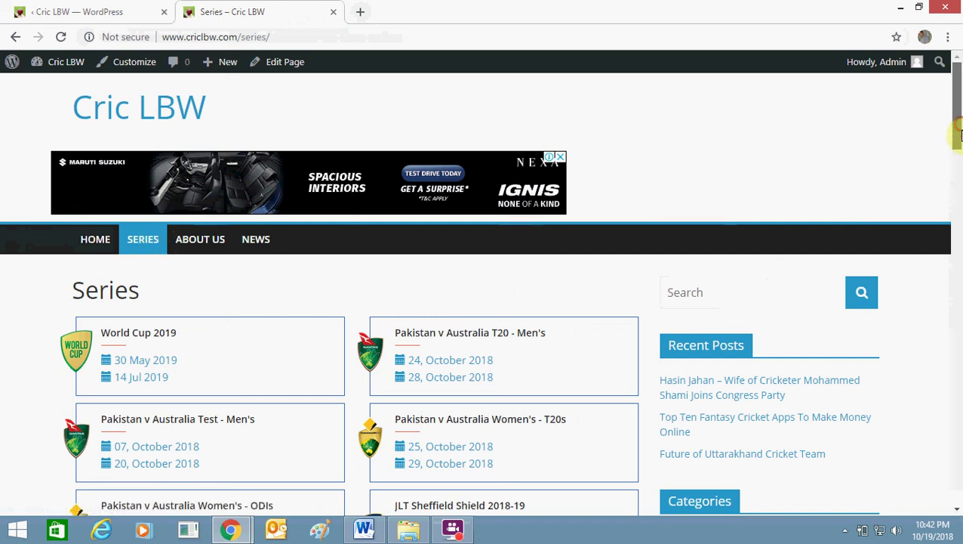
{"action": "scroll", "coordinate": [958, 128], "scroll_direction": "down", "scroll_amount": 1}
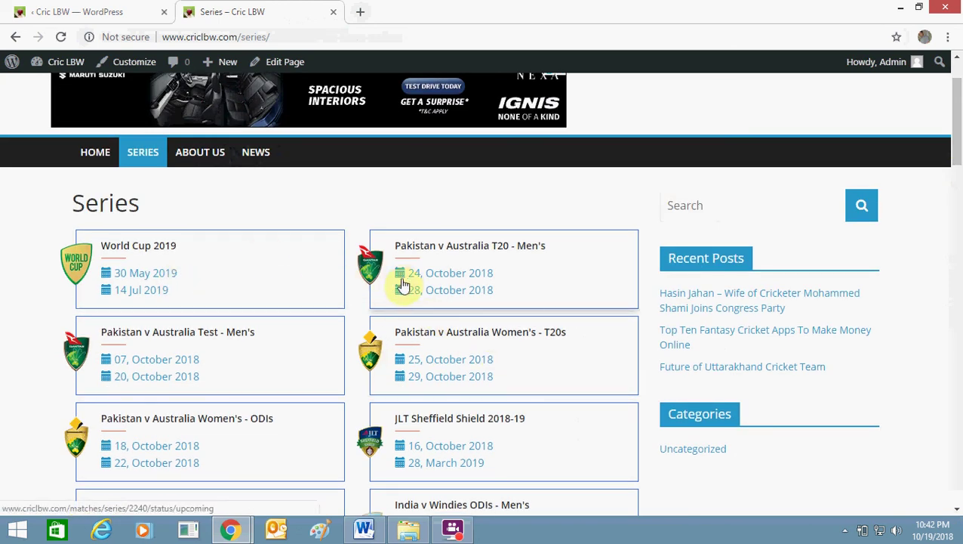
{"action": "left_click_drag", "start_coordinate": [957, 151], "coordinate": [958, 190]}
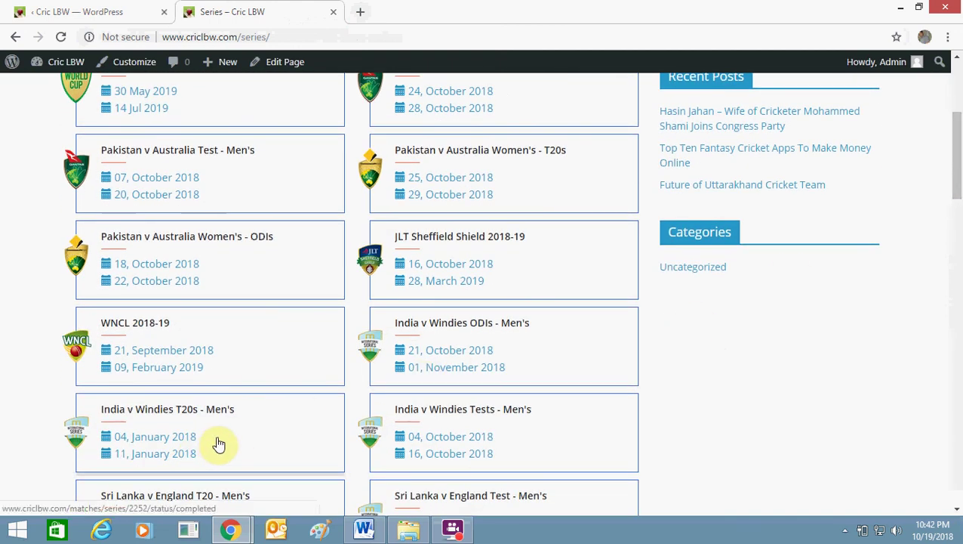
Open the India v Windies Tests - Men's series on the live site and the details of its completed 2nd Test
{"action": "left_click", "coordinate": [477, 424]}
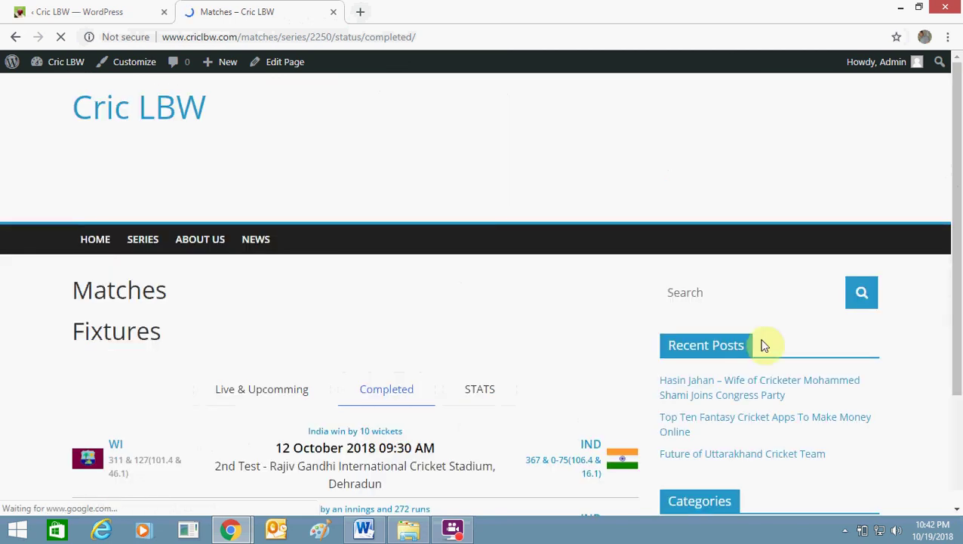
{"action": "left_click_drag", "start_coordinate": [957, 267], "coordinate": [958, 361]}
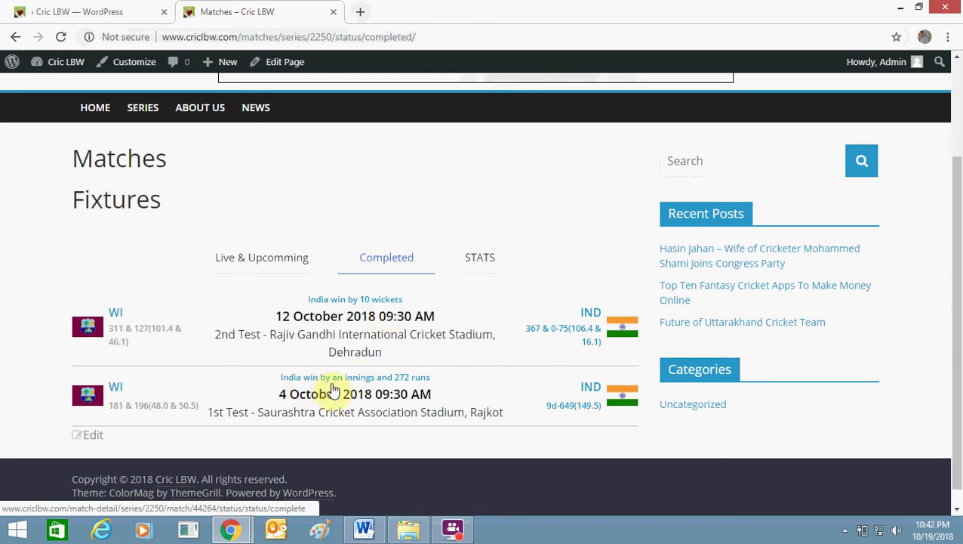
{"action": "left_click", "coordinate": [398, 337]}
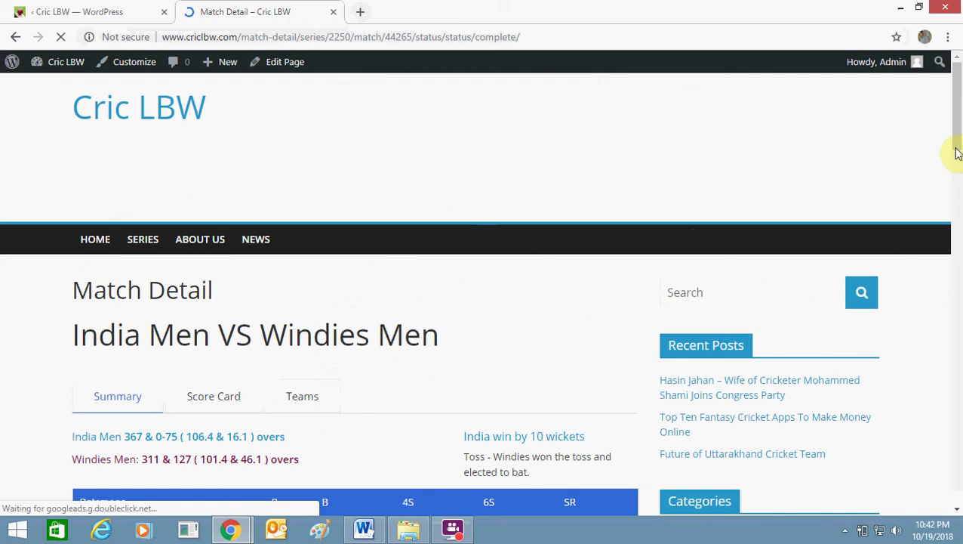
Review the match's summary tables and the India Men player list on the Match Detail page
{"action": "left_click", "coordinate": [955, 147]}
{"action": "left_click_drag", "start_coordinate": [955, 147], "coordinate": [959, 195]}
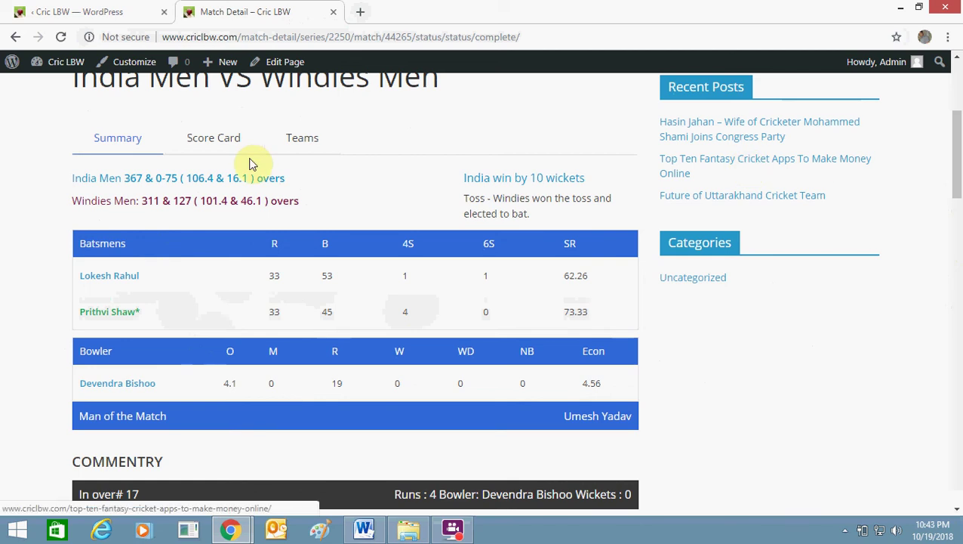
{"action": "left_click", "coordinate": [301, 140]}
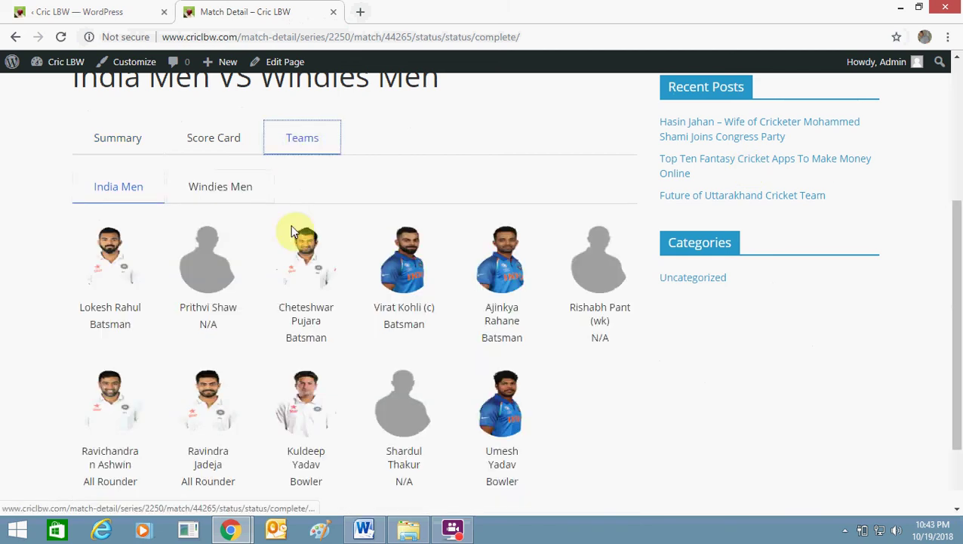
{"action": "mouse_move", "coordinate": [957, 252]}
{"action": "left_mouse_down"}
{"action": "mouse_move", "coordinate": [956, 344]}
{"action": "mouse_move", "coordinate": [957, 258]}
{"action": "left_mouse_up"}
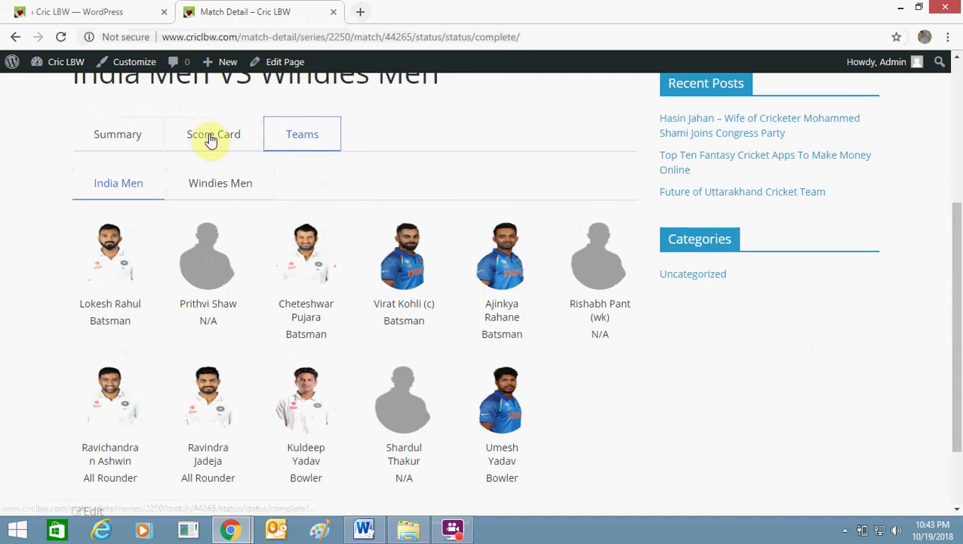
View the match's score card for India's first innings and follow the link for batsman V Kohli
{"action": "left_click", "coordinate": [211, 136]}
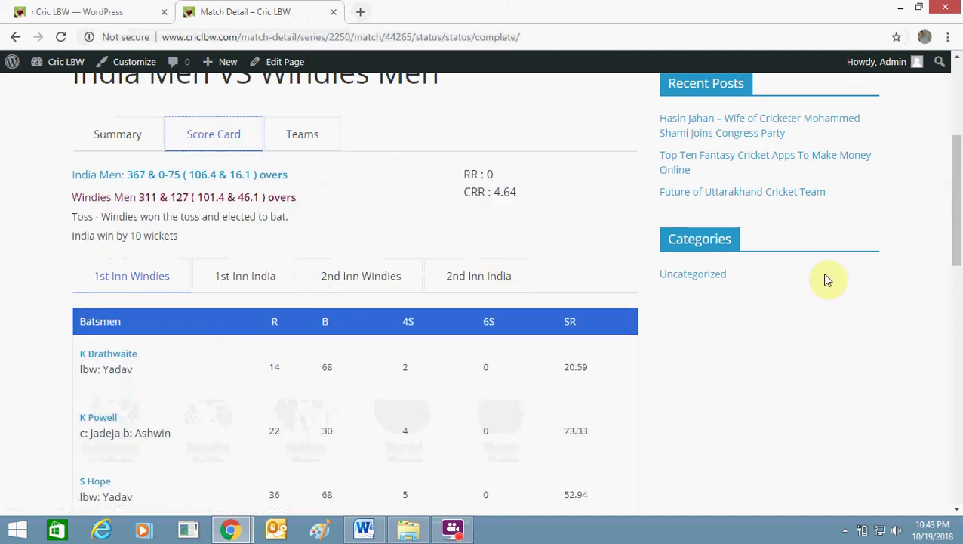
{"action": "left_click_drag", "start_coordinate": [956, 245], "coordinate": [957, 273]}
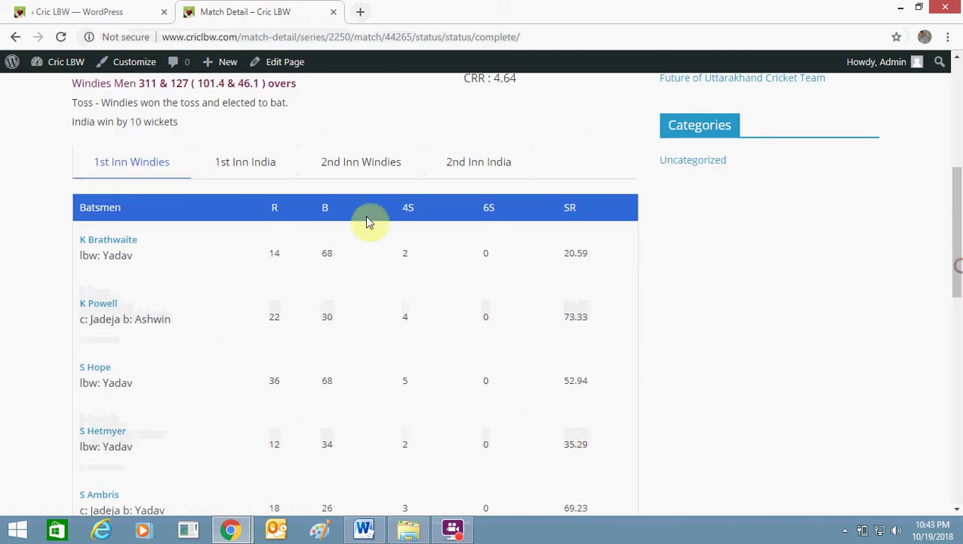
{"action": "left_click", "coordinate": [246, 167]}
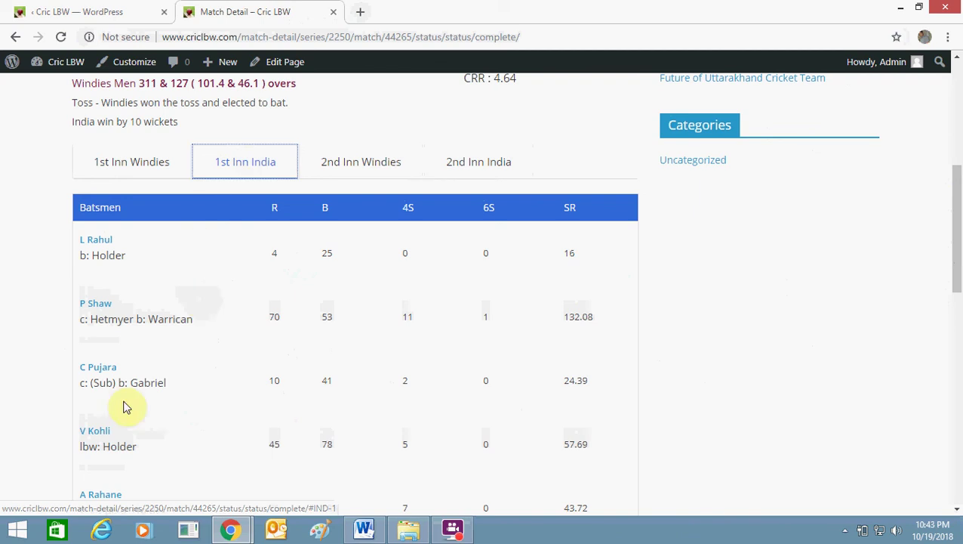
{"action": "left_click", "coordinate": [100, 430]}
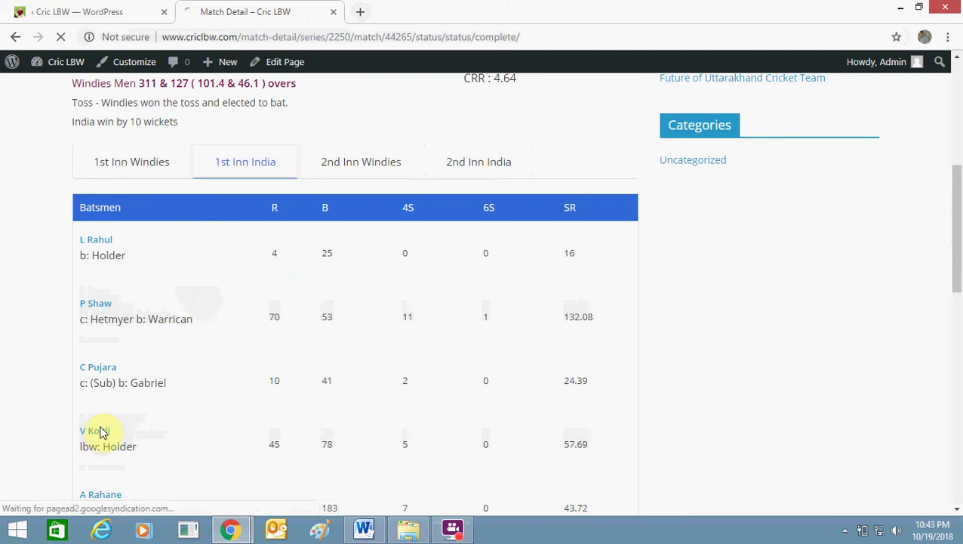